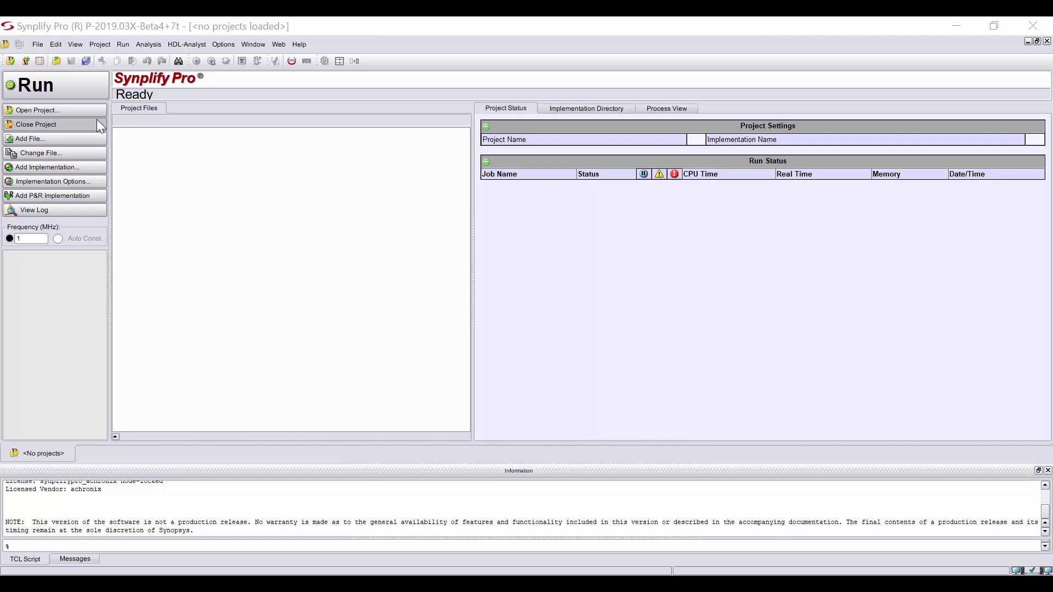
Step: Create new project proj_1 and add device_models\7t_synplify.v to it
{"action": "left_click", "coordinate": [38, 45]}
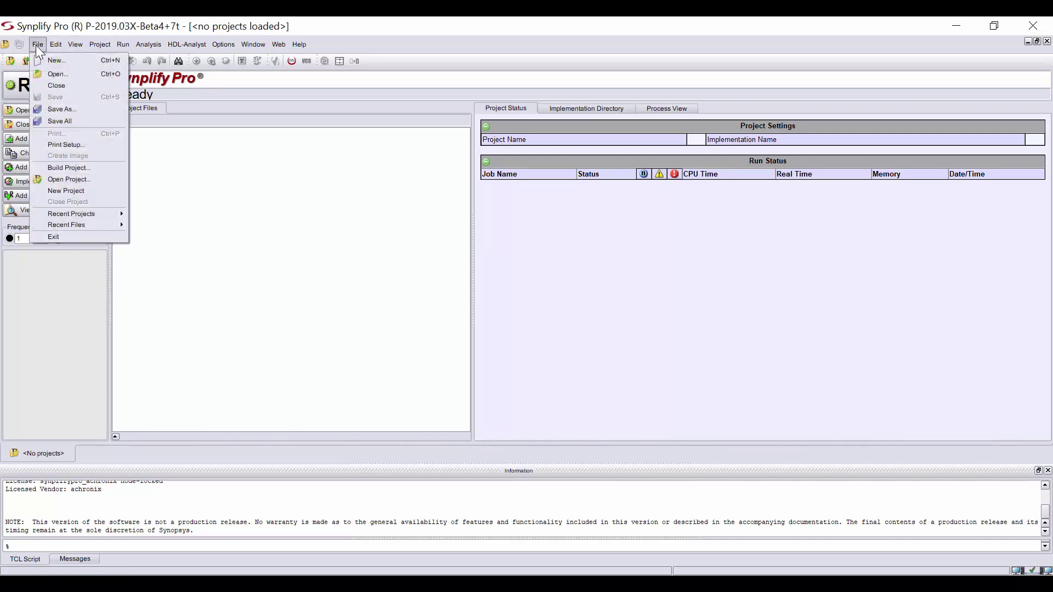
{"action": "left_click", "coordinate": [57, 190]}
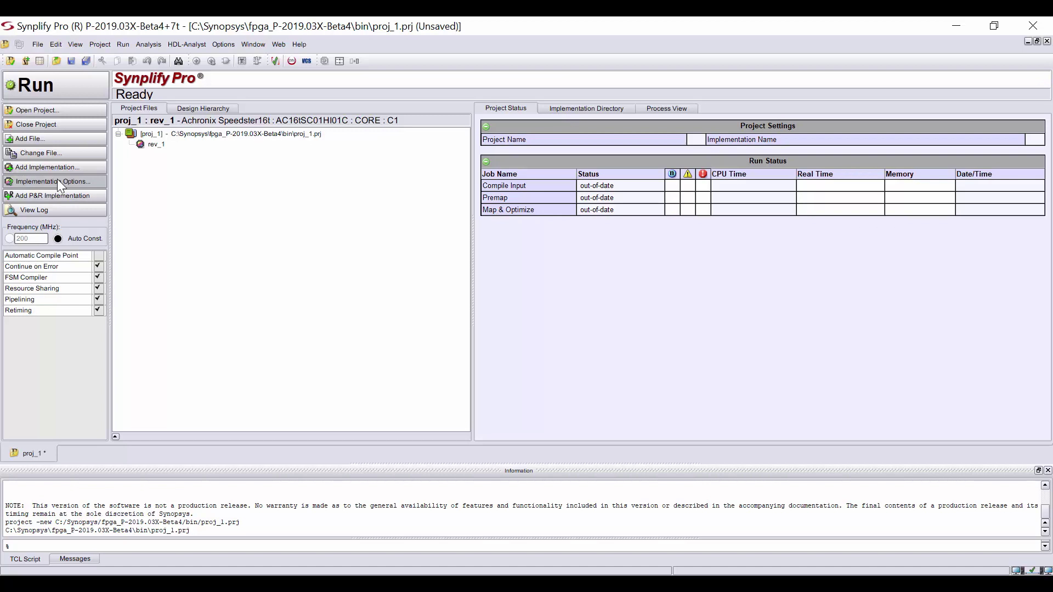
{"action": "left_click", "coordinate": [50, 139]}
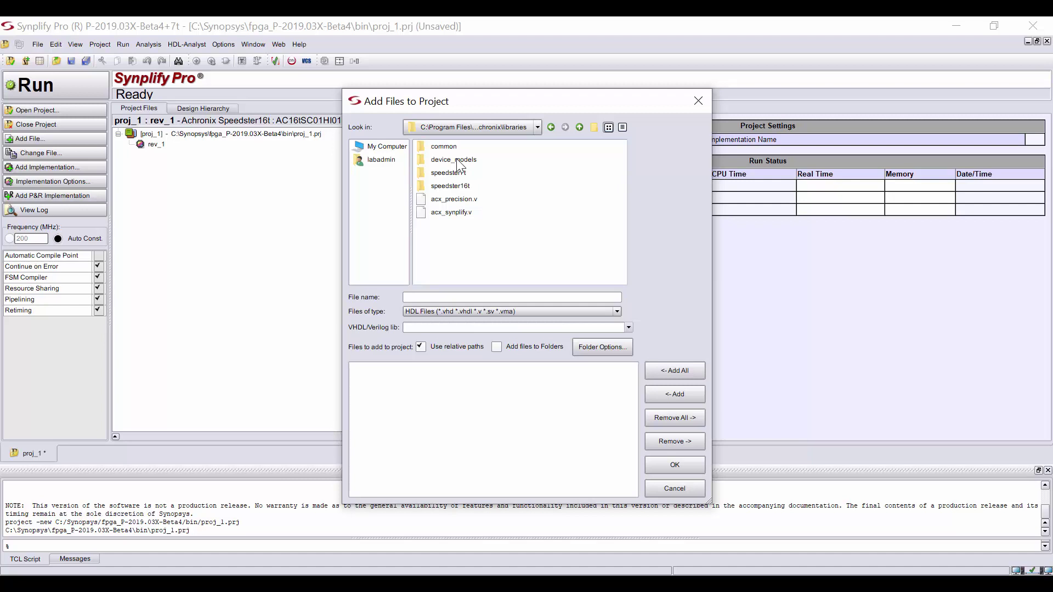
{"action": "double_click", "coordinate": [455, 160]}
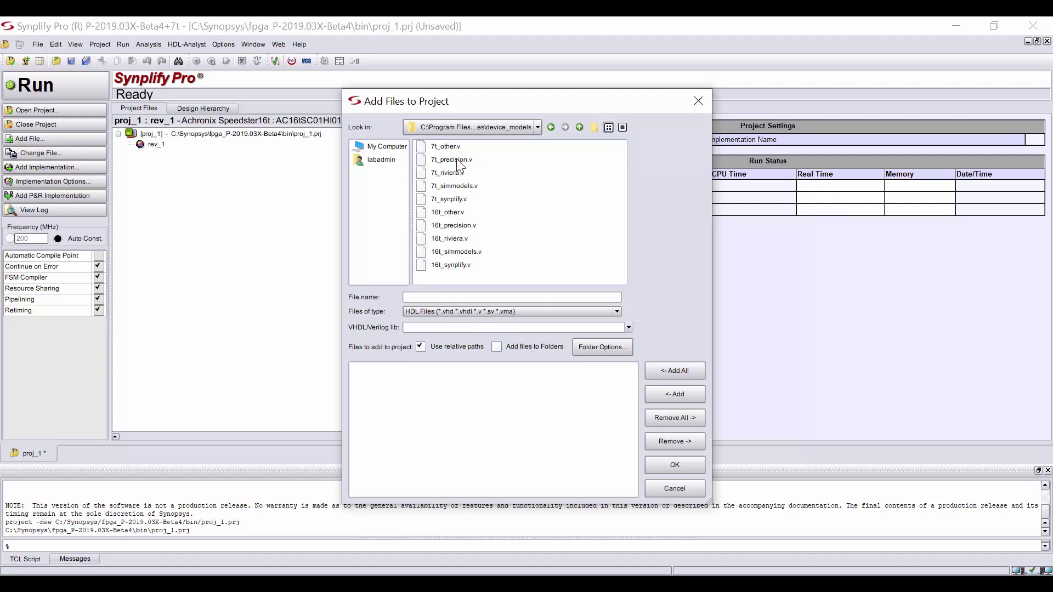
{"action": "left_click", "coordinate": [460, 199]}
{"action": "left_click", "coordinate": [668, 466]}
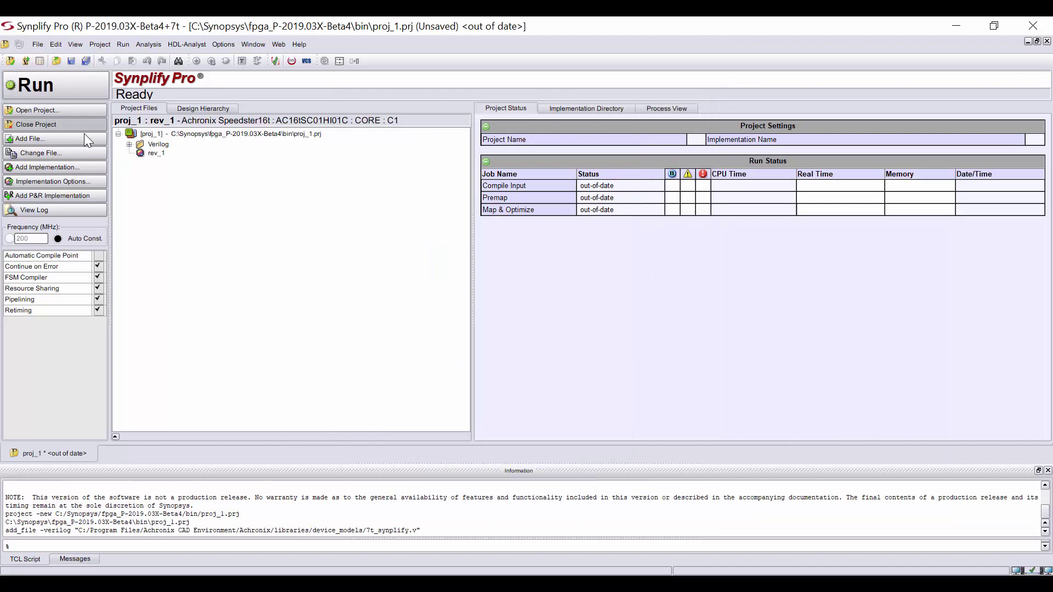
Step: Add counter.v and quickstart.v from the Desktop quickstart folder and expand the Verilog folder
{"action": "left_click", "coordinate": [85, 139]}
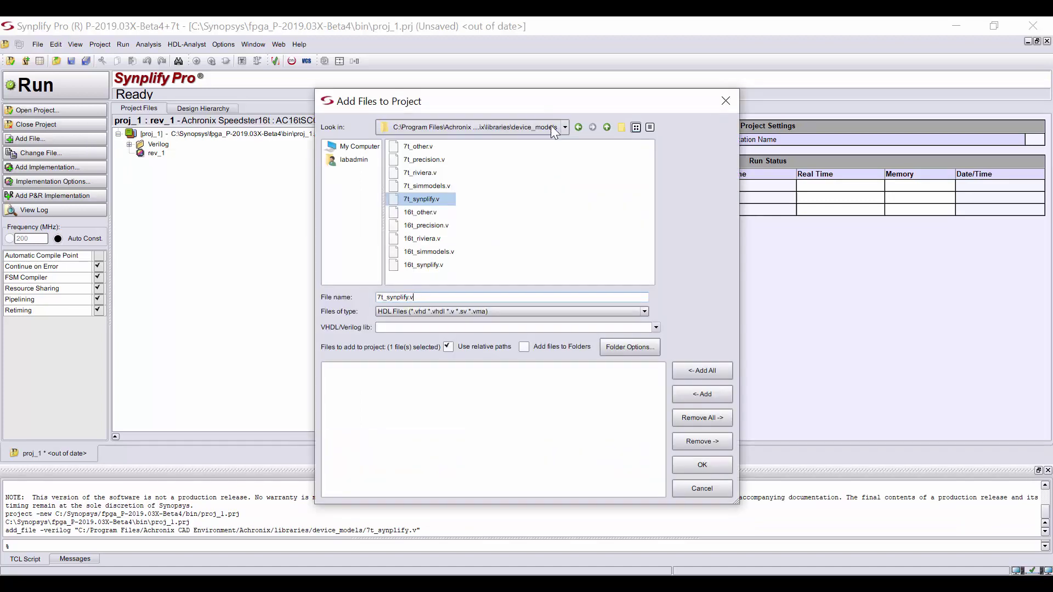
{"action": "left_click", "coordinate": [565, 128]}
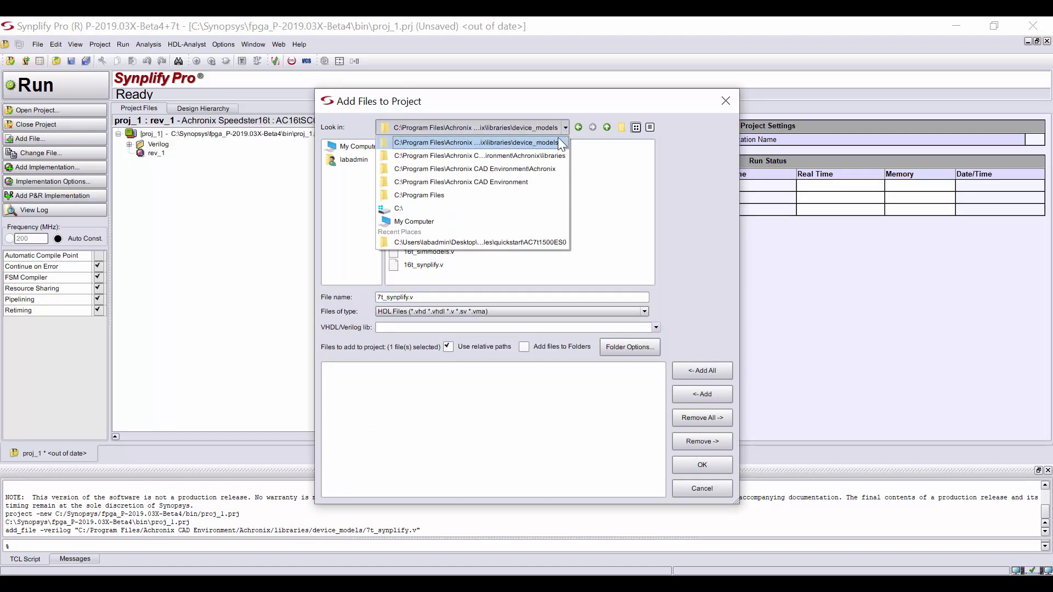
{"action": "left_click", "coordinate": [534, 242]}
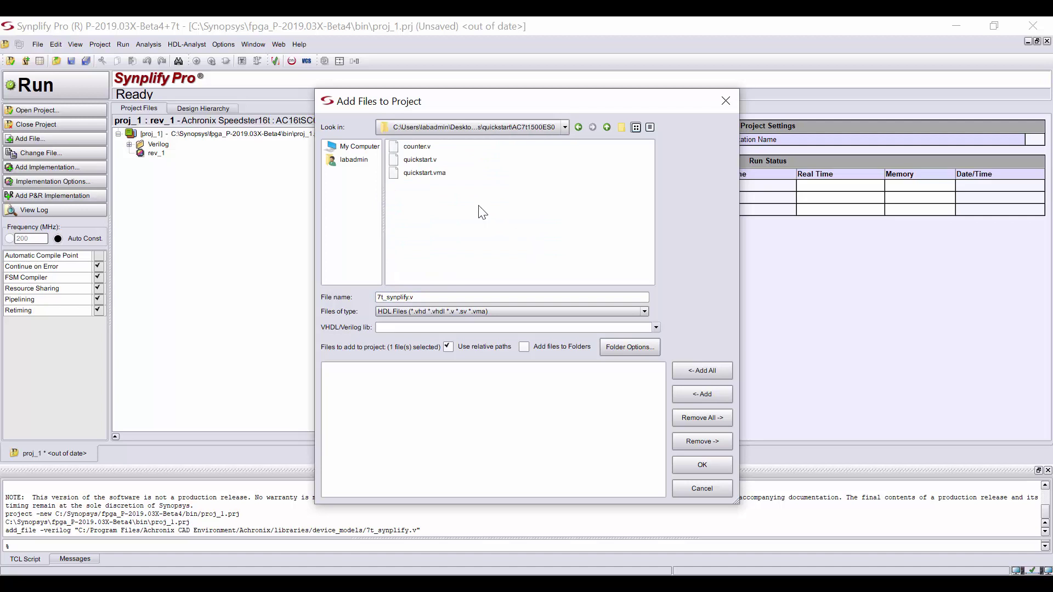
{"action": "left_click", "coordinate": [422, 146]}
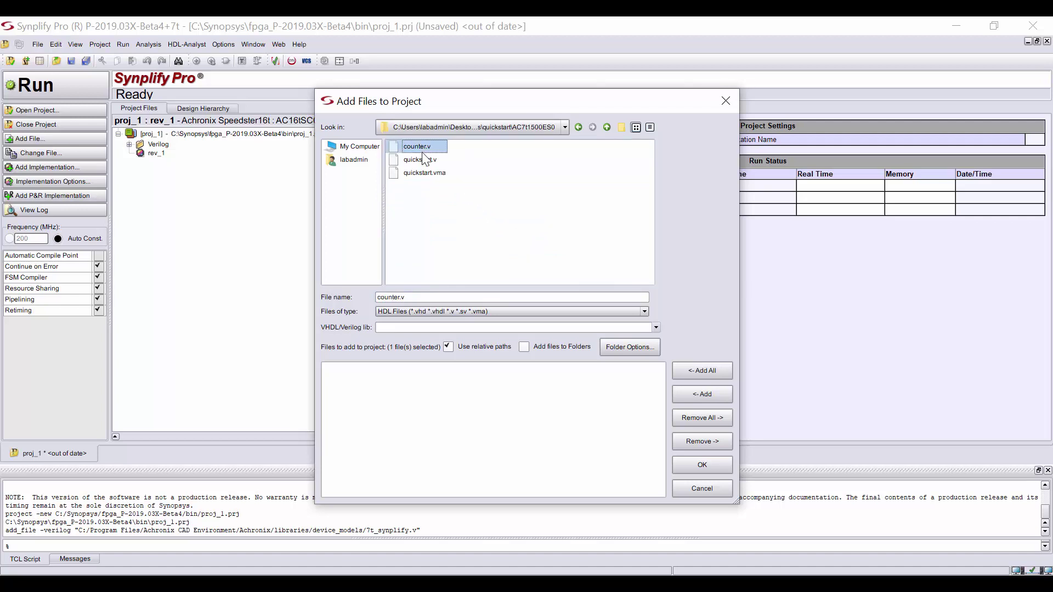
{"action": "left_click", "coordinate": [426, 160], "text": "shift"}
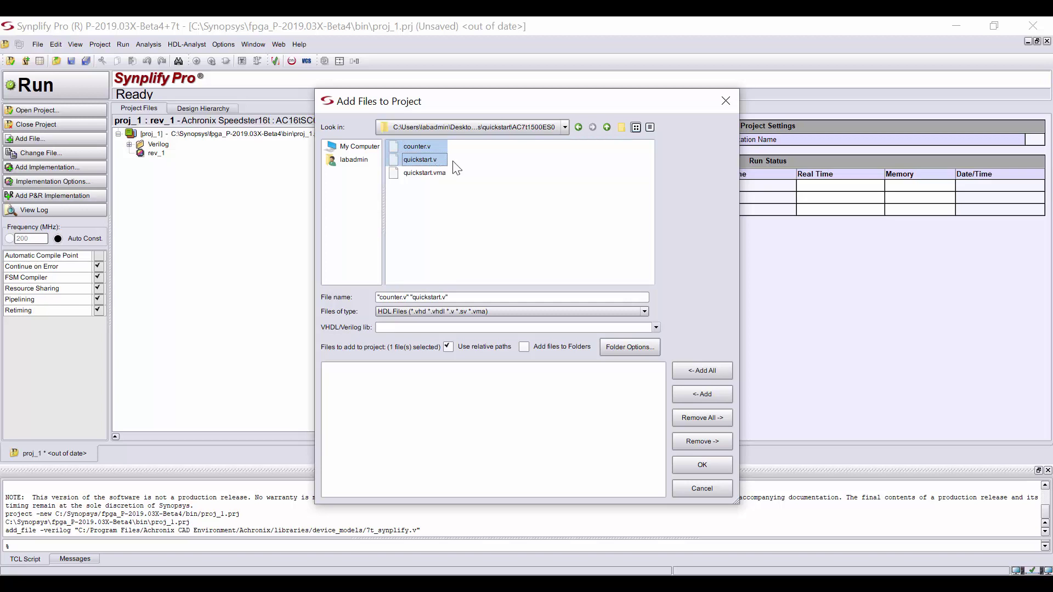
{"action": "left_click", "coordinate": [707, 466]}
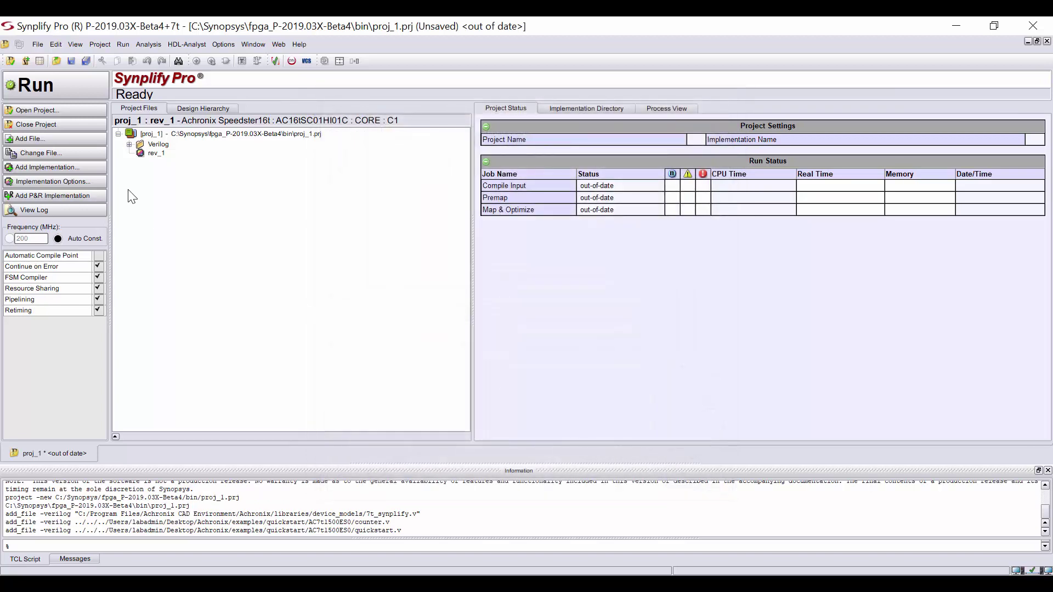
{"action": "left_click", "coordinate": [129, 145]}
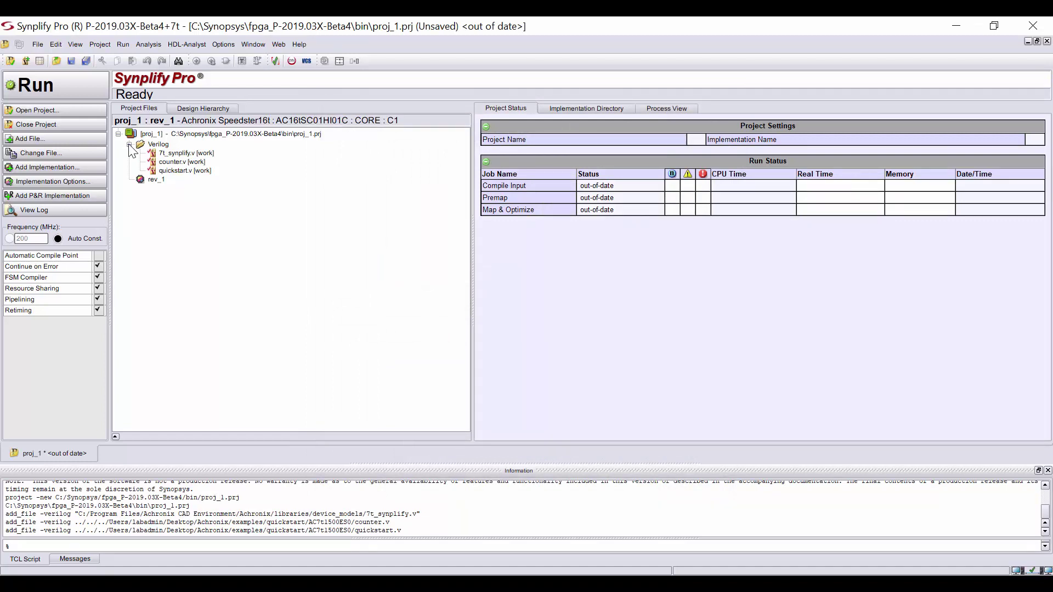
{"action": "left_click", "coordinate": [168, 173]}
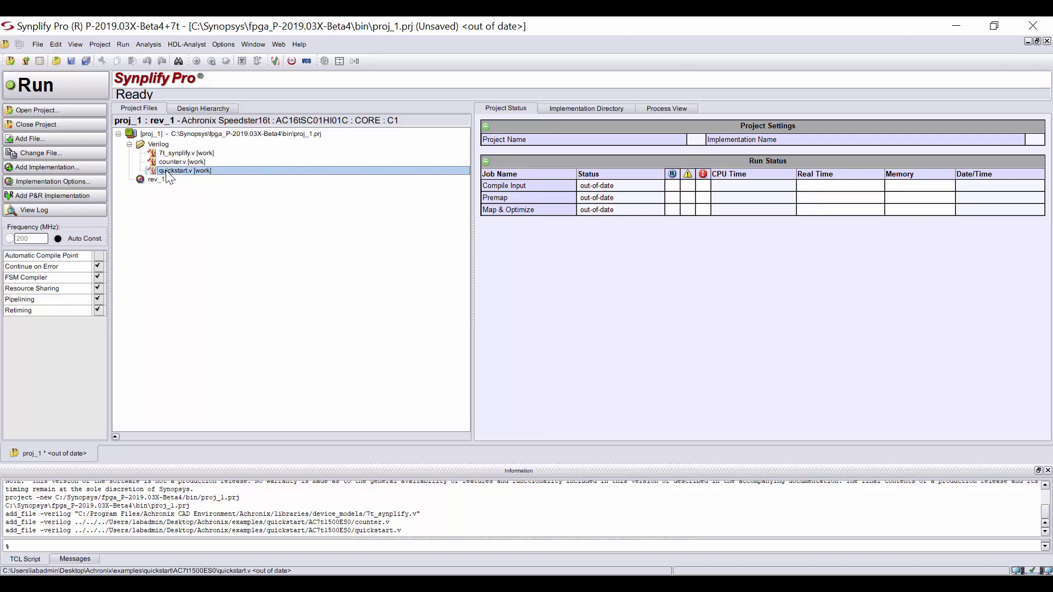
Step: Target rev_1 at Achronix Speedster7t part AC7tFSC04A700, package CORE, speed grade C2
{"action": "left_click", "coordinate": [88, 181]}
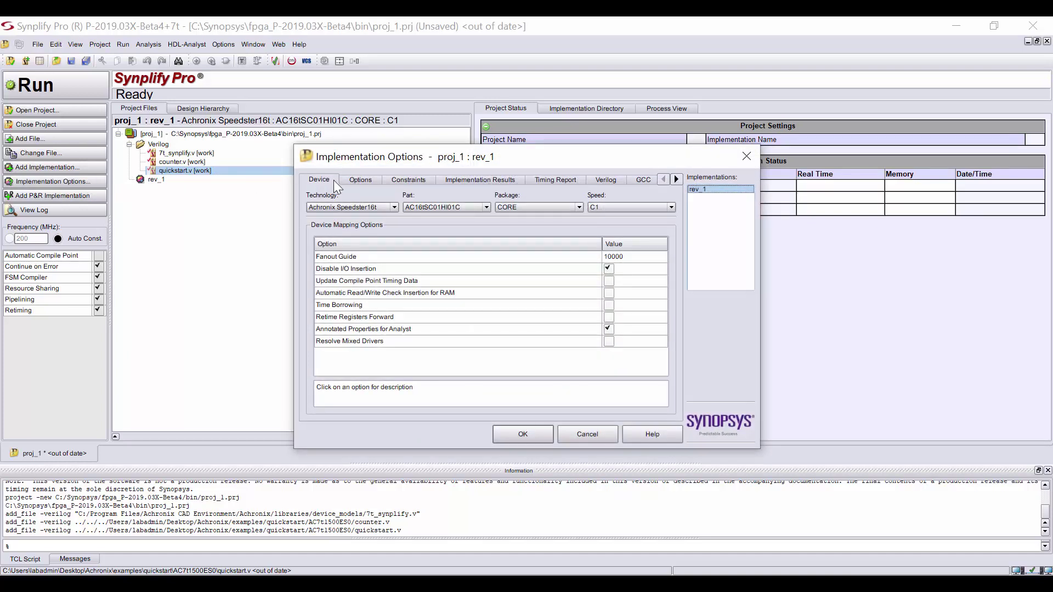
{"action": "left_click", "coordinate": [370, 205]}
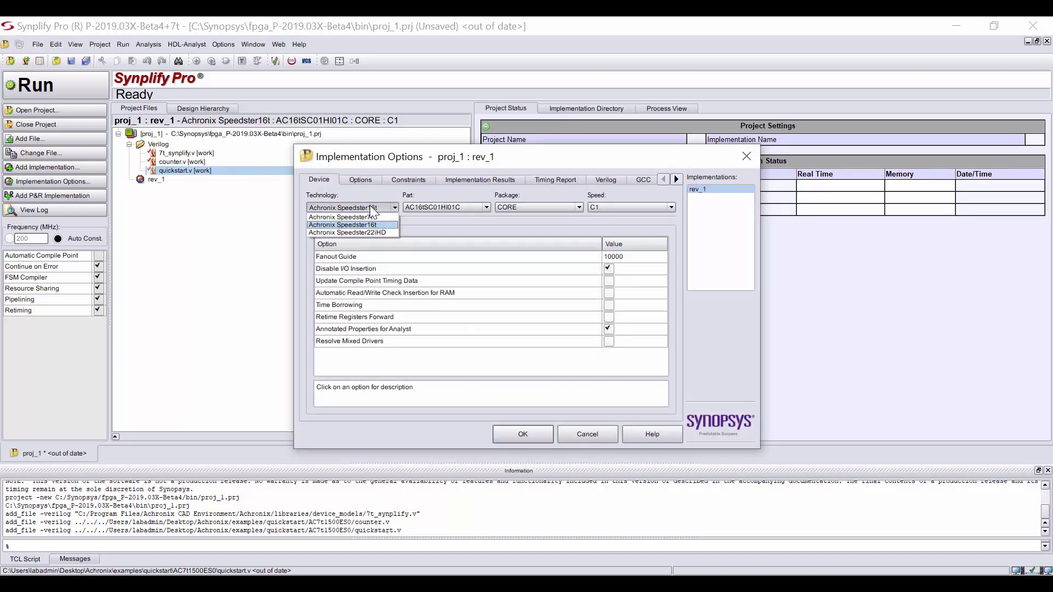
{"action": "left_click", "coordinate": [371, 217]}
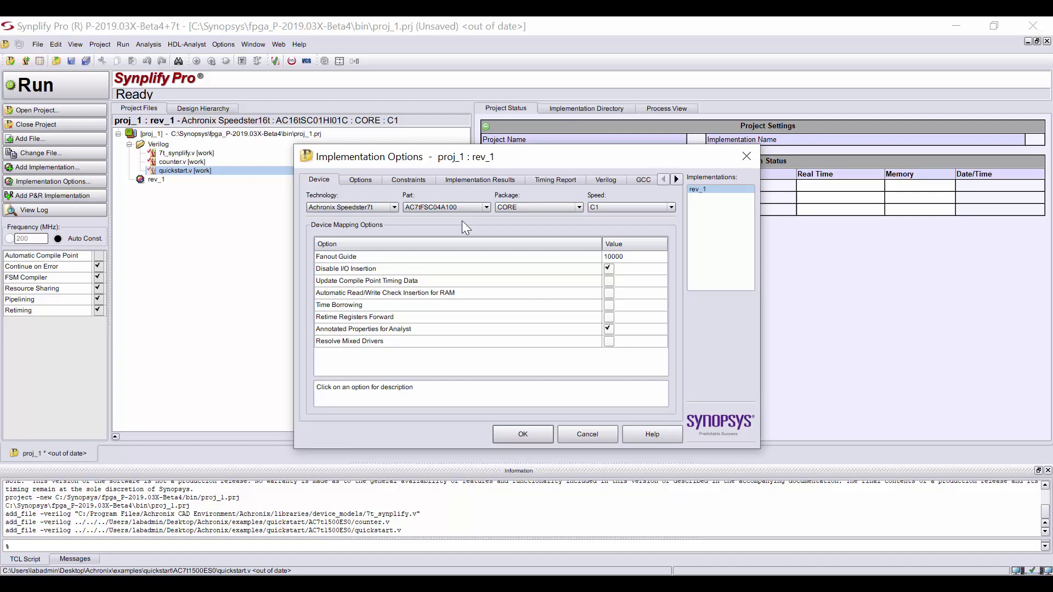
{"action": "left_click", "coordinate": [469, 207]}
{"action": "left_click", "coordinate": [470, 234]}
{"action": "left_click", "coordinate": [548, 206]}
{"action": "left_click", "coordinate": [550, 211]}
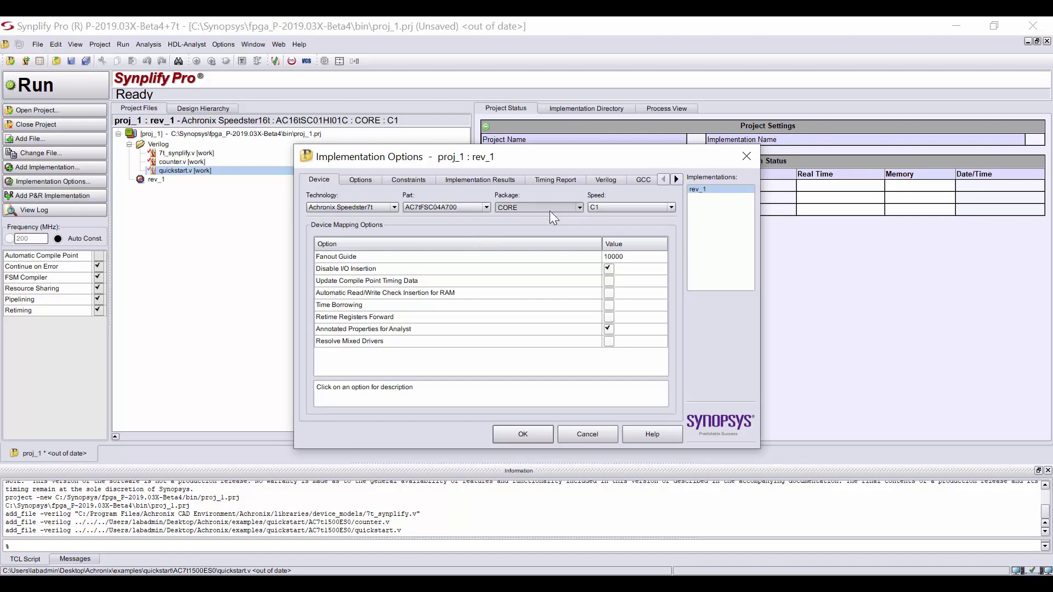
{"action": "left_click", "coordinate": [629, 205]}
{"action": "left_click", "coordinate": [627, 229]}
Step: Attach quickstart.sdc as rev_1's SDC constraint file
{"action": "left_click", "coordinate": [370, 180]}
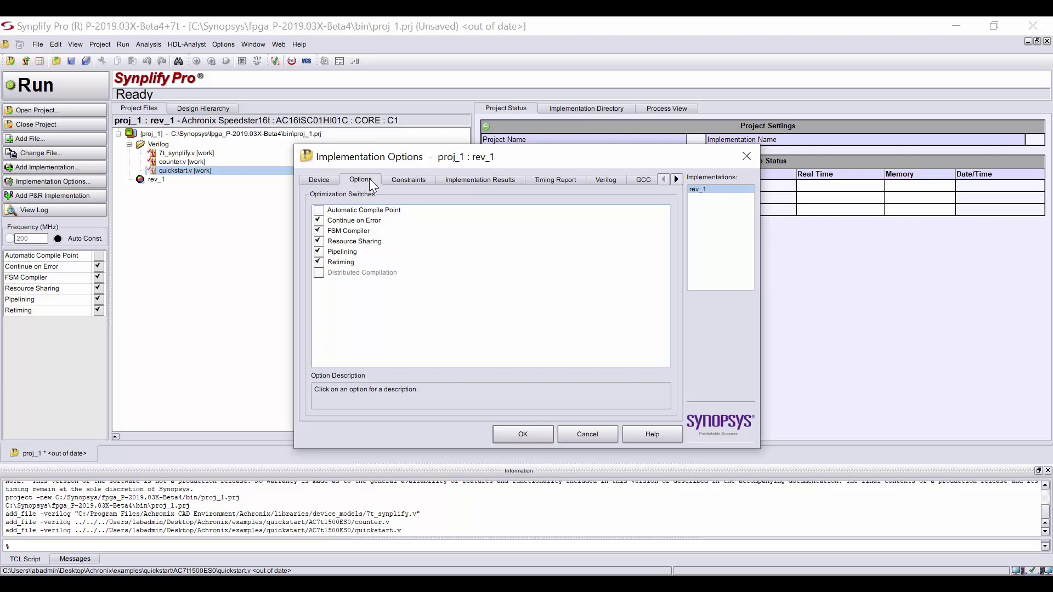
{"action": "left_click", "coordinate": [406, 179]}
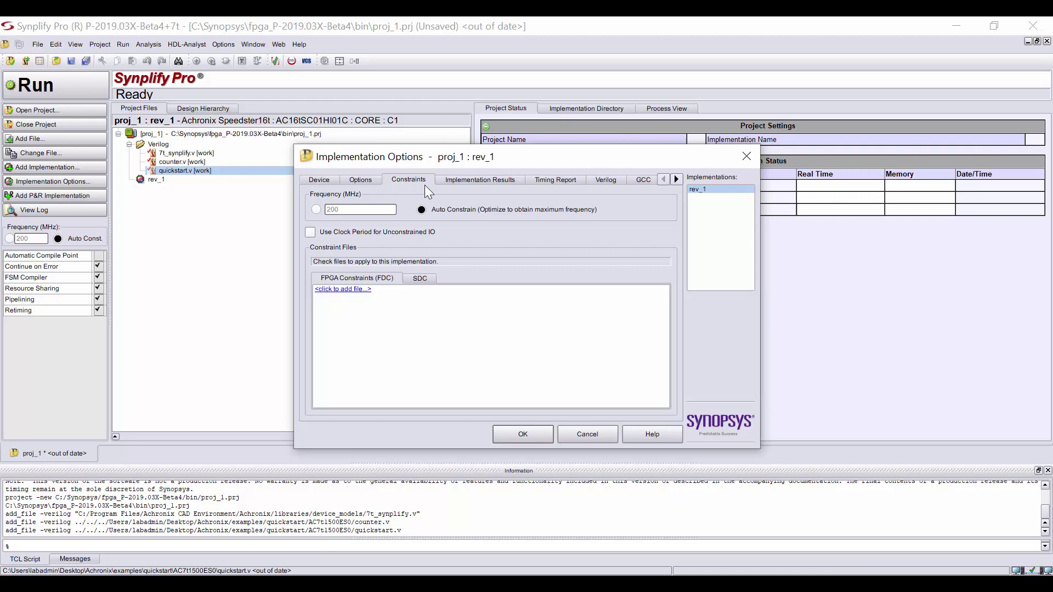
{"action": "left_click", "coordinate": [420, 278]}
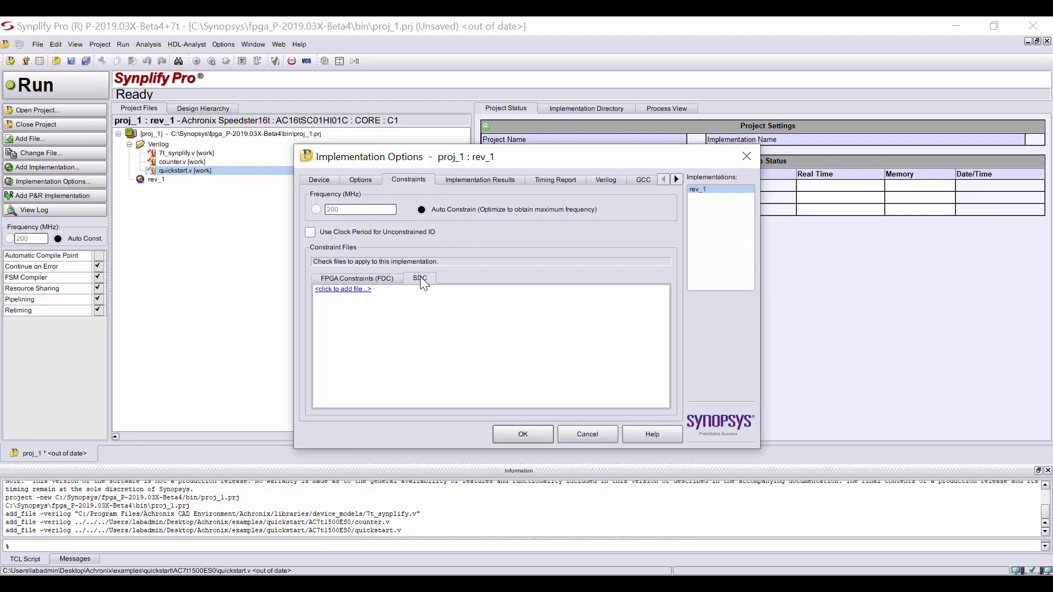
{"action": "left_click", "coordinate": [354, 290]}
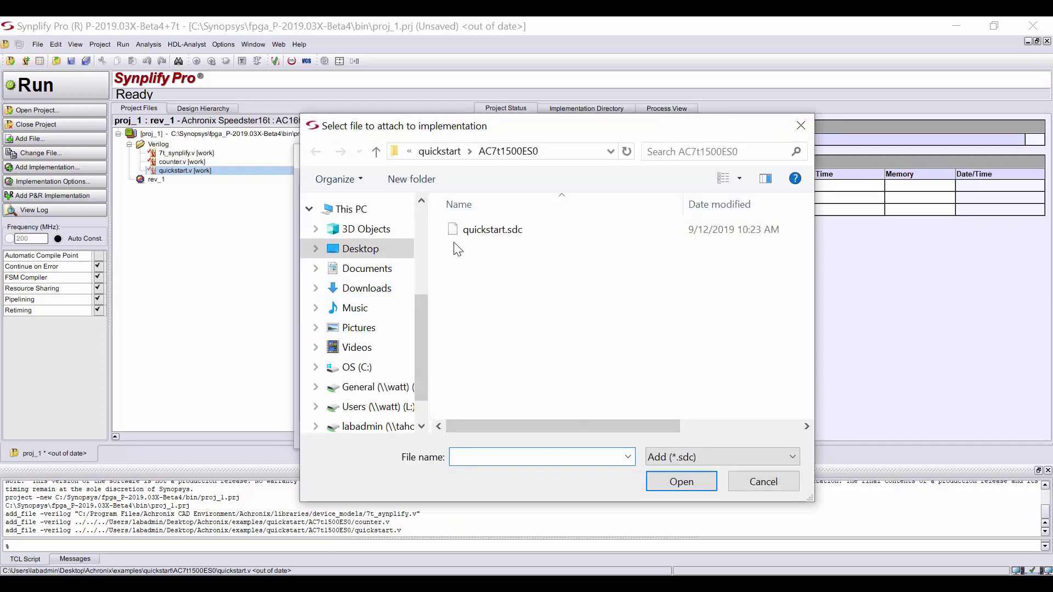
{"action": "left_click", "coordinate": [485, 230]}
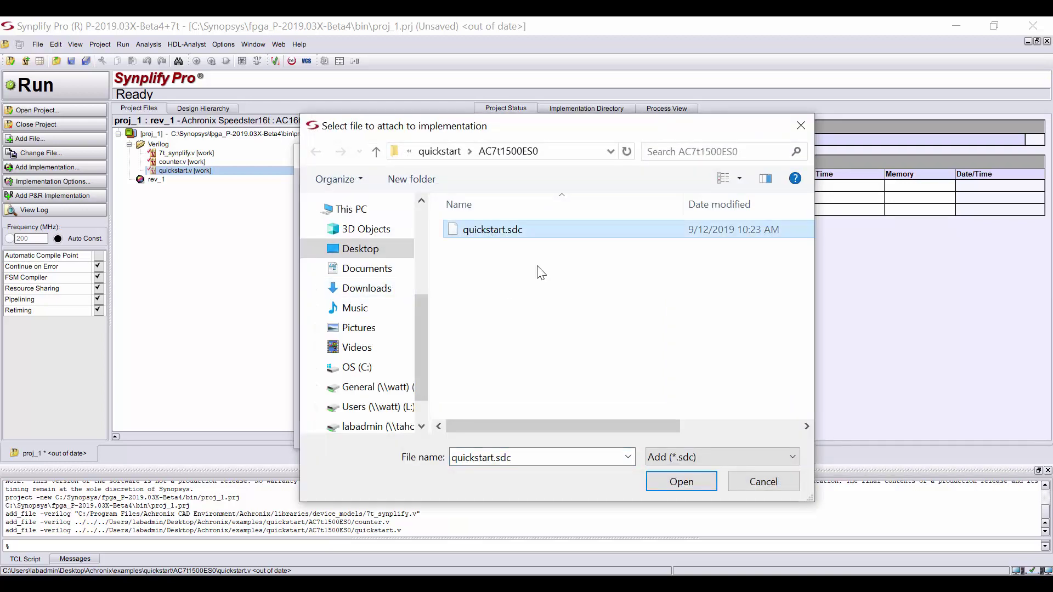
{"action": "left_click", "coordinate": [683, 484]}
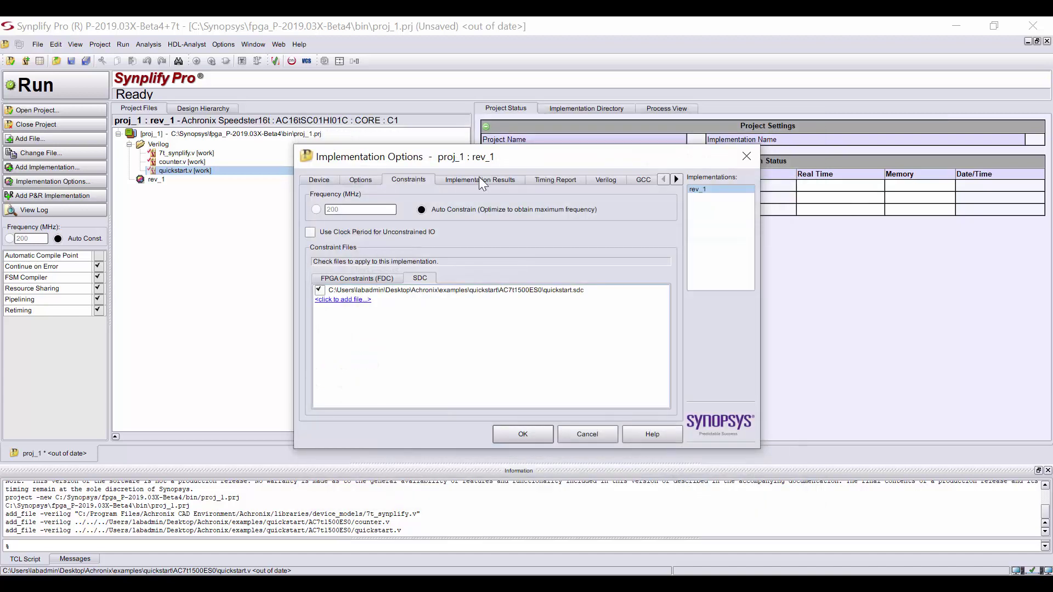
Step: Set the implementation results directory to the quickstart rev_1 folder
{"action": "left_click", "coordinate": [481, 181]}
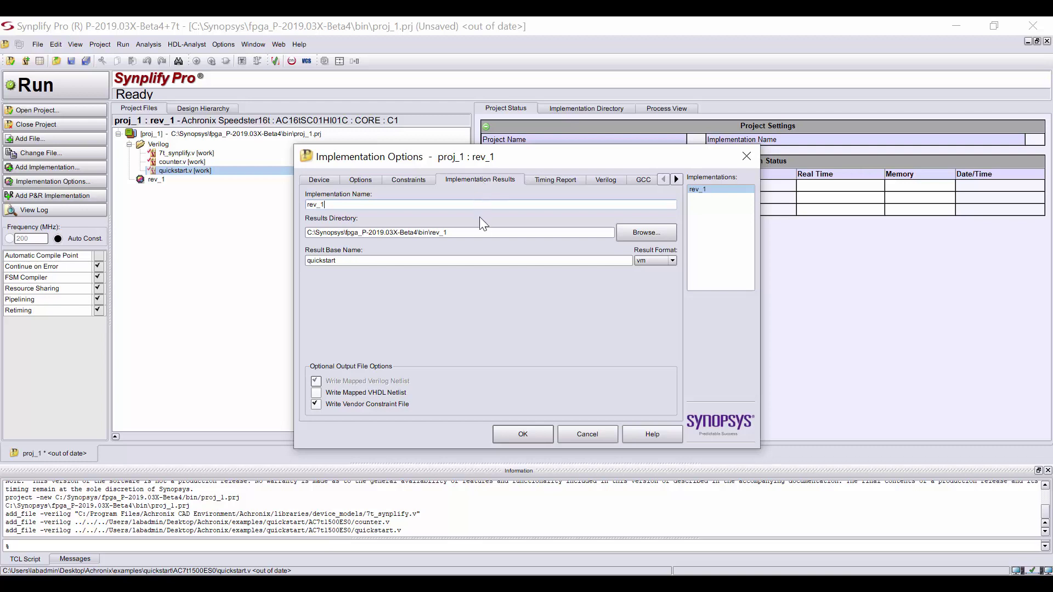
{"action": "left_click", "coordinate": [643, 231]}
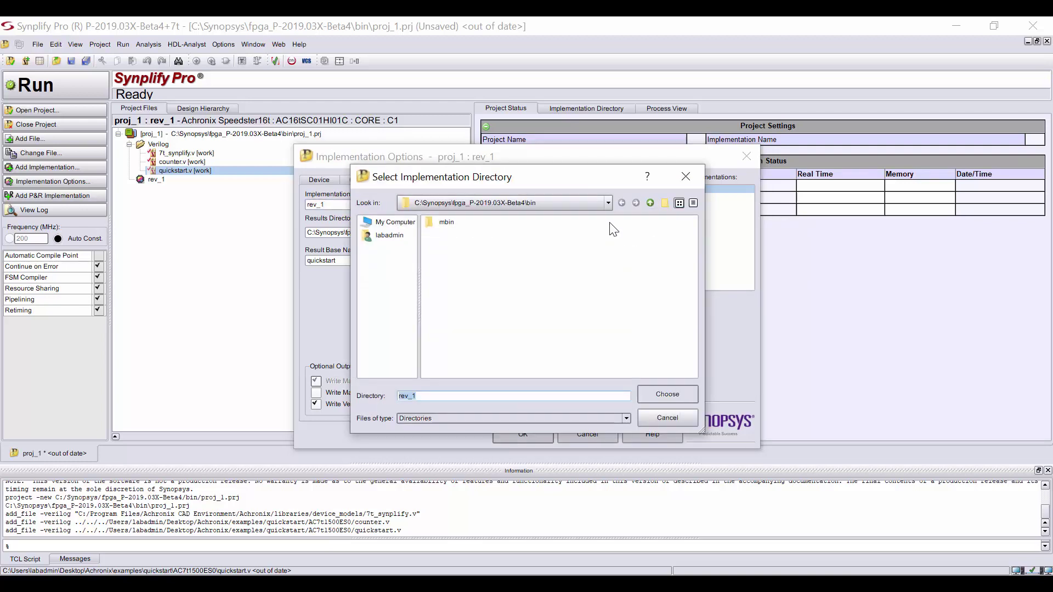
{"action": "left_click", "coordinate": [606, 204]}
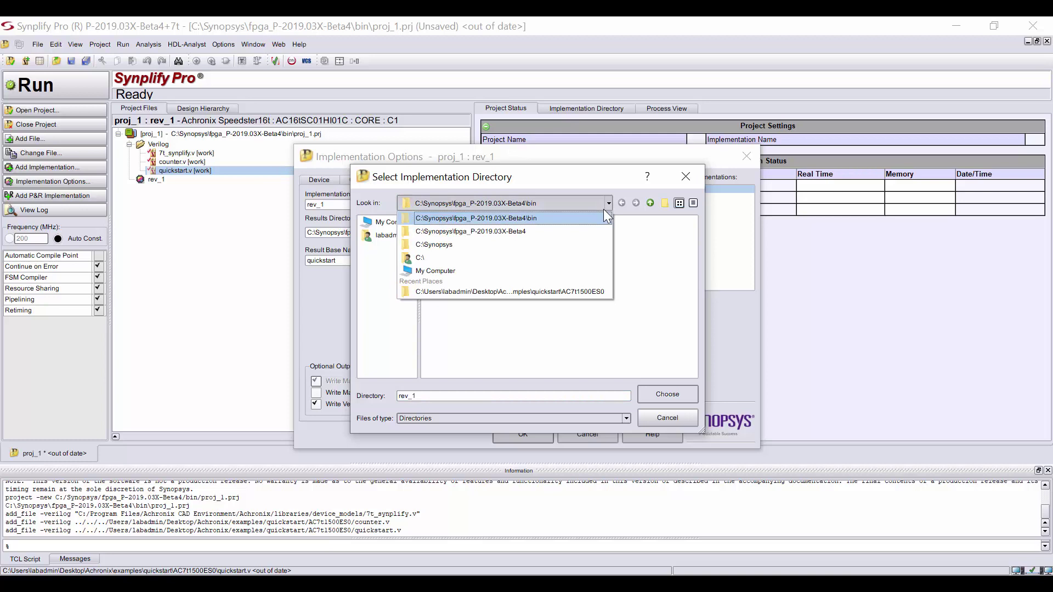
{"action": "left_click", "coordinate": [583, 291]}
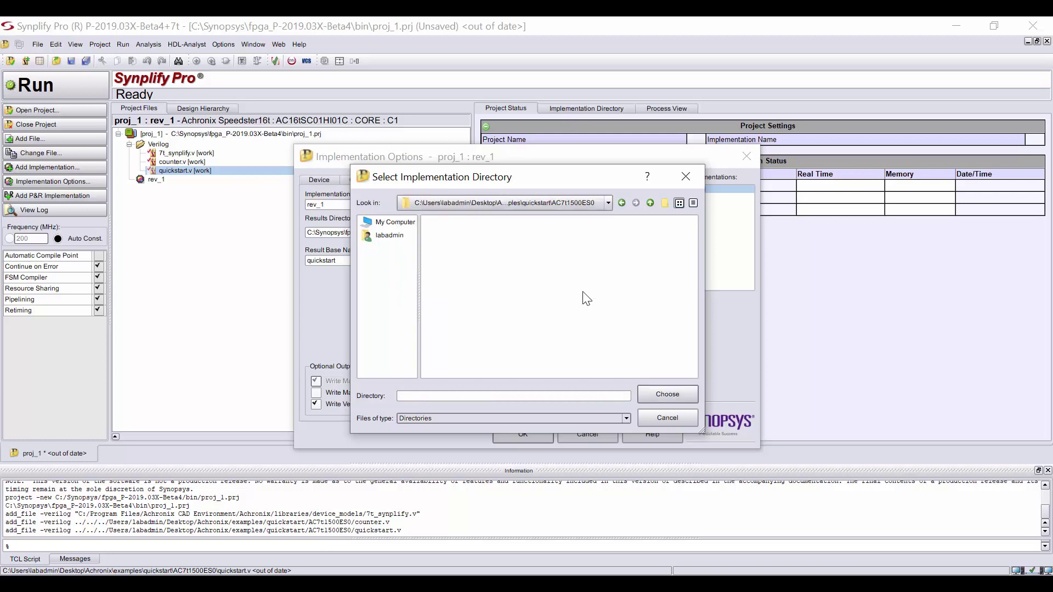
{"action": "left_click", "coordinate": [667, 400]}
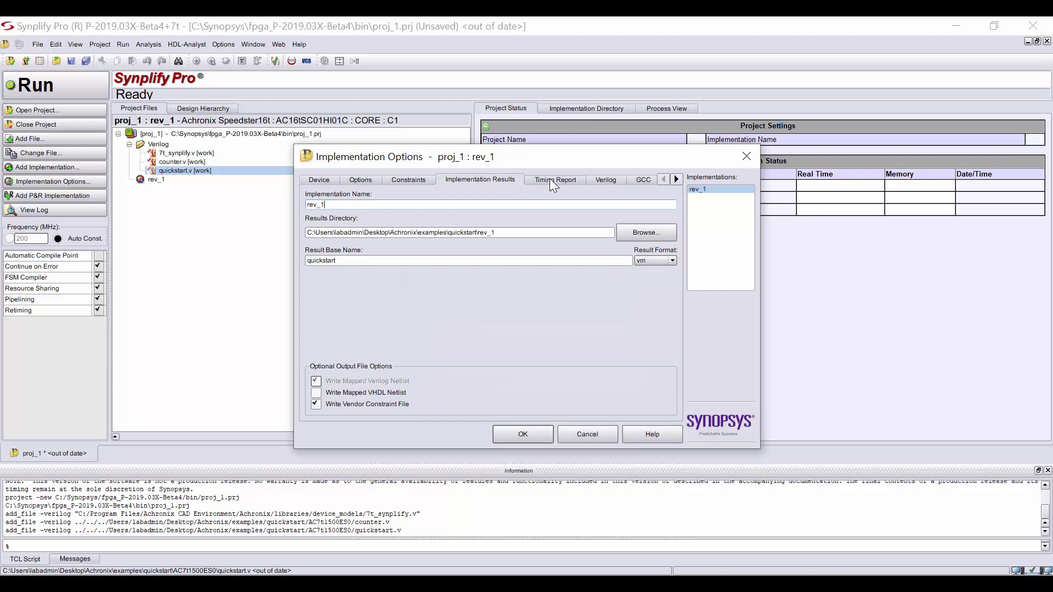
Step: Enter quickstart as the top-level module in the Verilog settings
{"action": "left_click", "coordinate": [550, 179]}
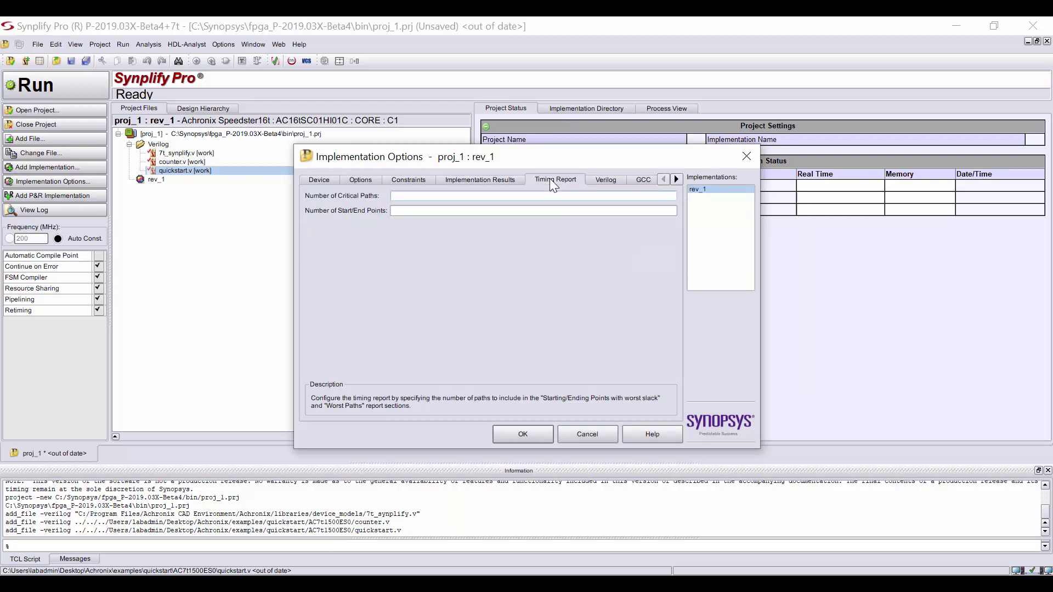
{"action": "left_click", "coordinate": [607, 181]}
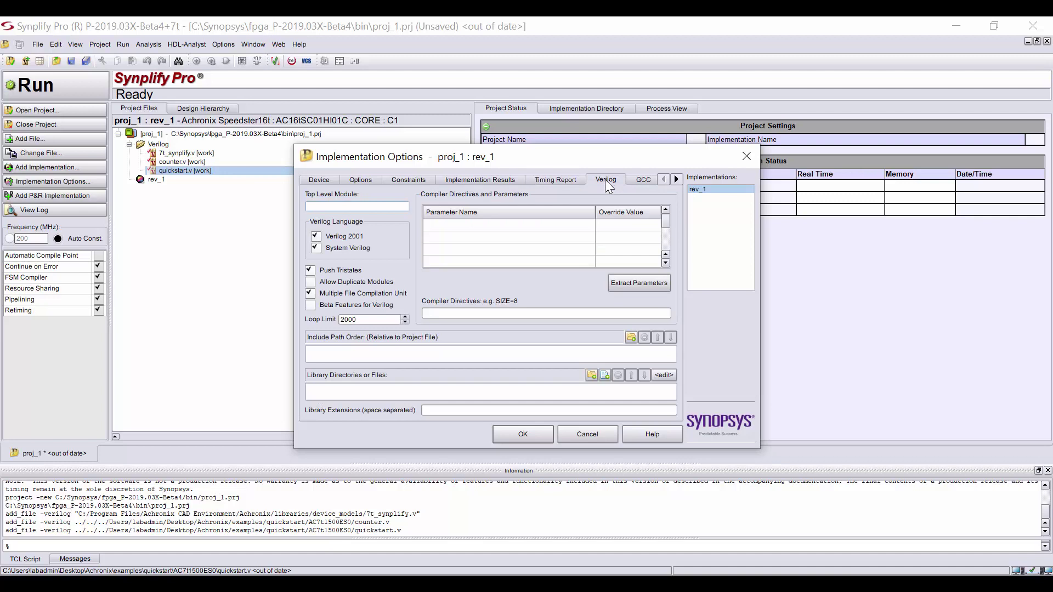
{"action": "left_click", "coordinate": [349, 207]}
{"action": "type", "text": "quickstart"}
Step: Add the Achronix CAD Environment libraries folder to the Verilog include path
{"action": "left_click", "coordinate": [631, 337]}
{"action": "left_click", "coordinate": [607, 202]}
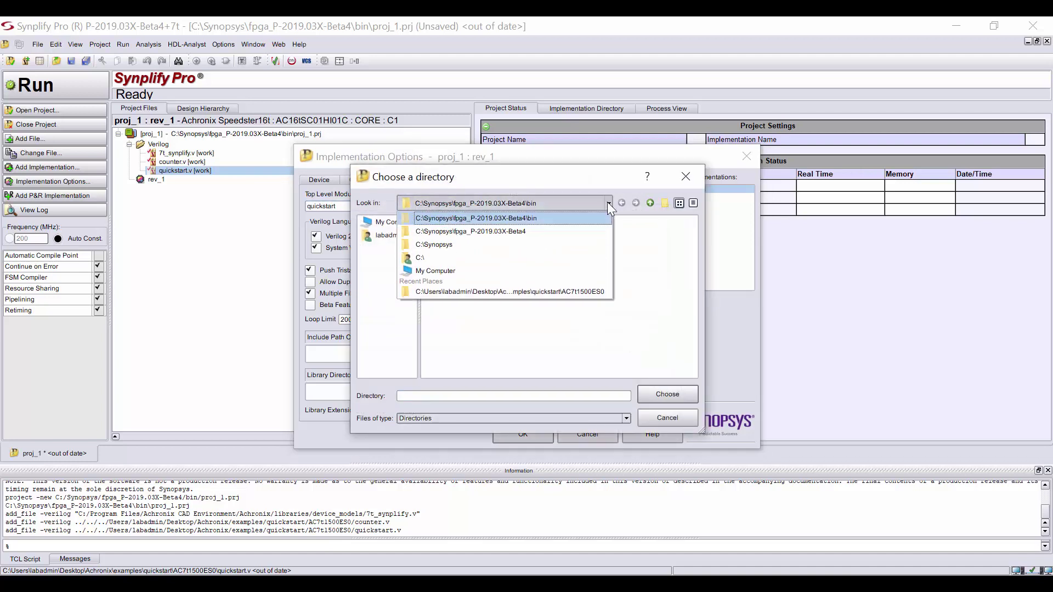
{"action": "left_click", "coordinate": [588, 260]}
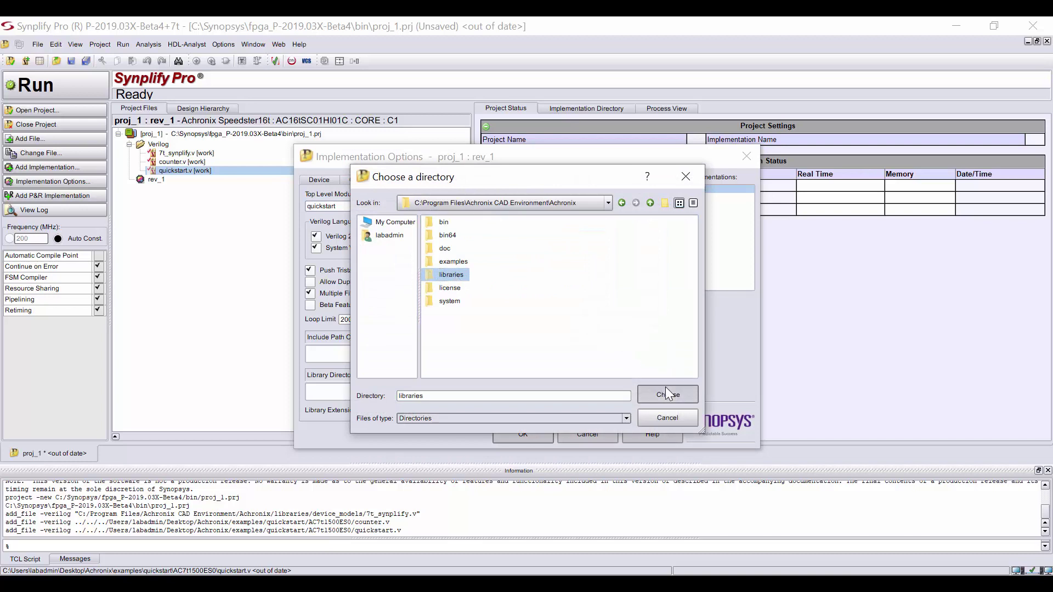
{"action": "left_click", "coordinate": [666, 390]}
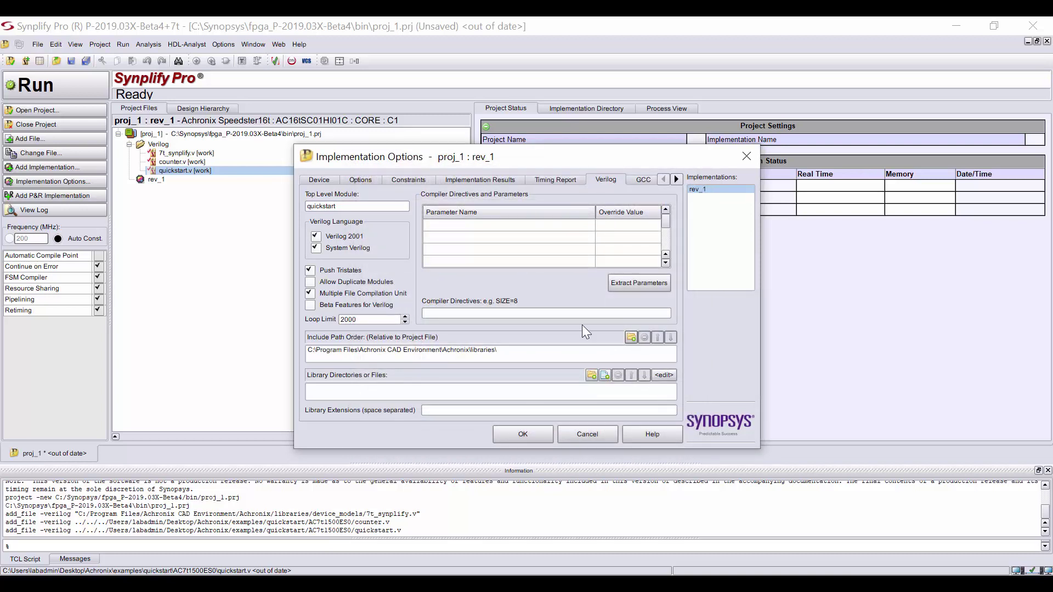
{"action": "left_click", "coordinate": [575, 310]}
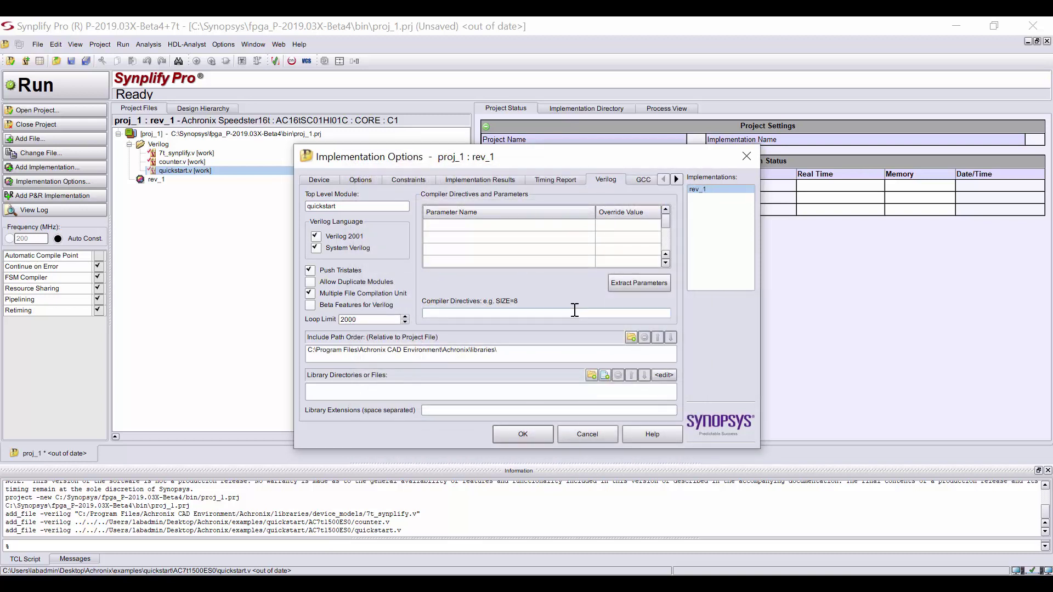
{"action": "left_click", "coordinate": [645, 180]}
{"action": "left_click", "coordinate": [676, 180]}
{"action": "left_click", "coordinate": [636, 179]}
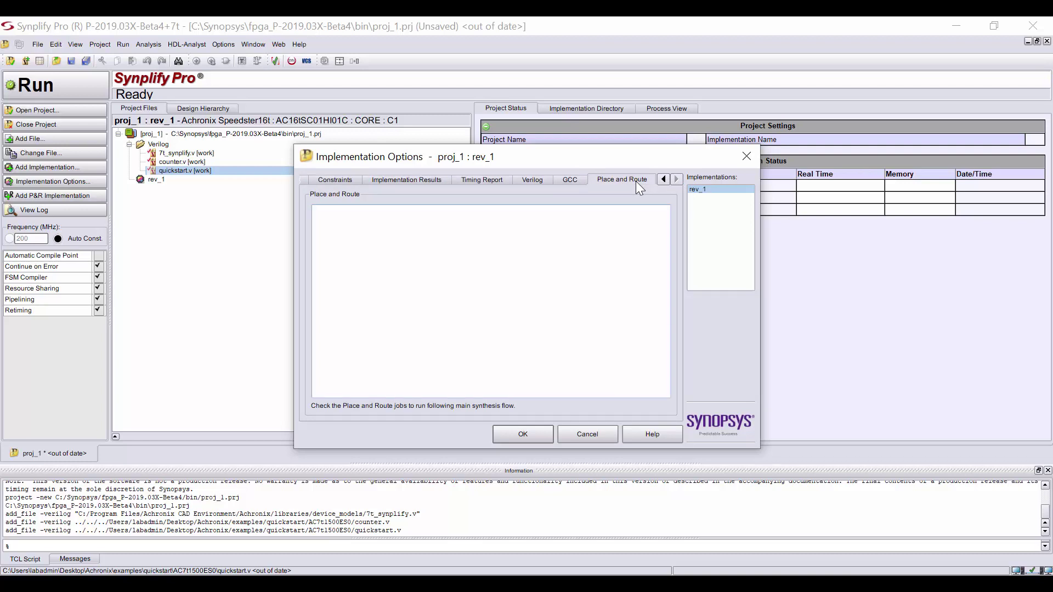
Step: Apply the rev_1 implementation options and run the quickstart compile
{"action": "left_click", "coordinate": [541, 435]}
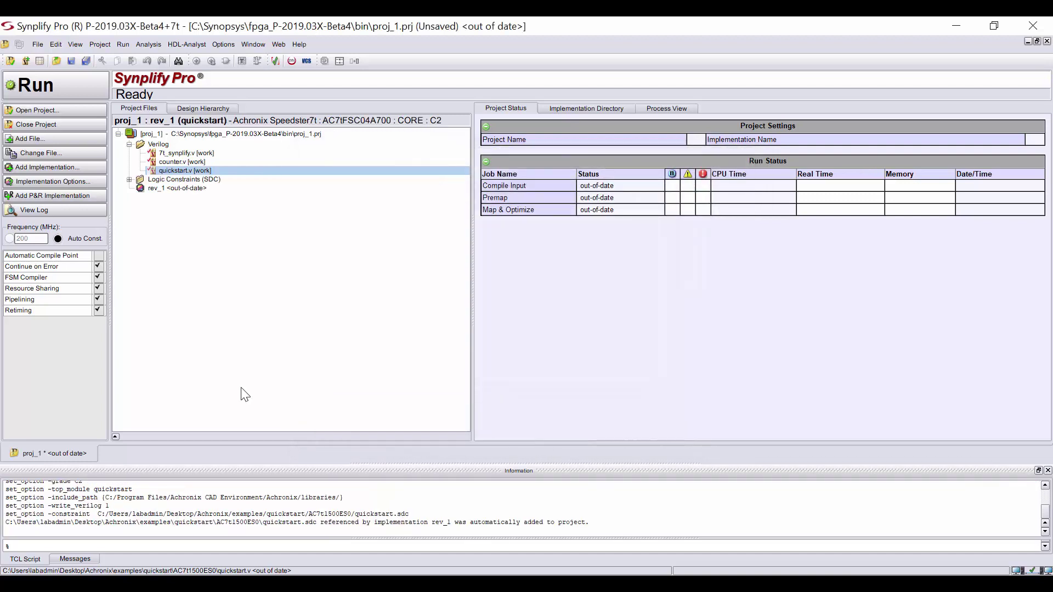
{"action": "left_click", "coordinate": [32, 86]}
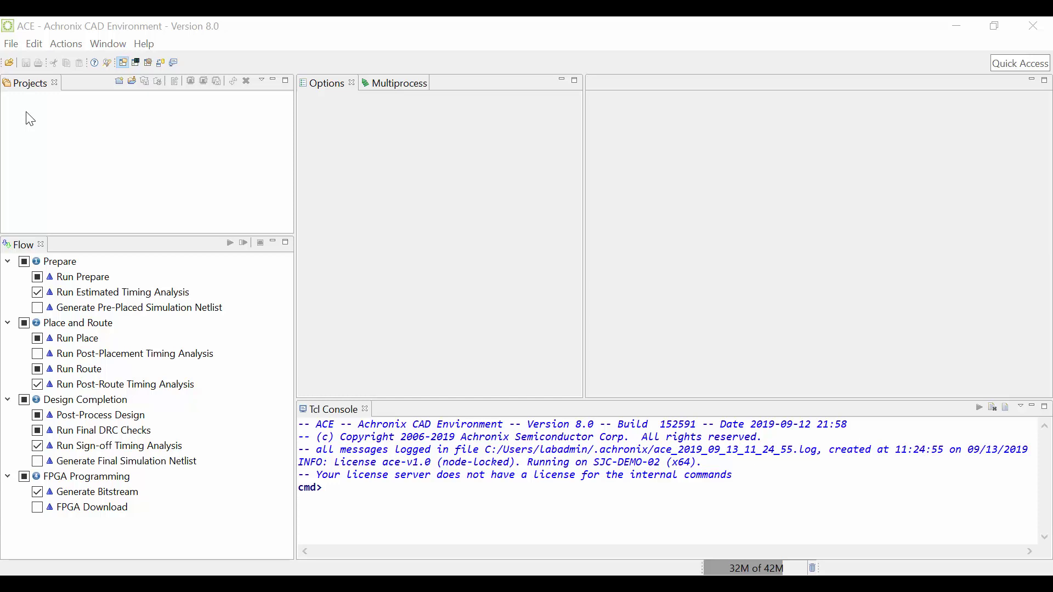
Step: Create ACE project 'quickstart' in the quickstart/AC7t1500ES0 example folder
{"action": "left_click", "coordinate": [11, 44]}
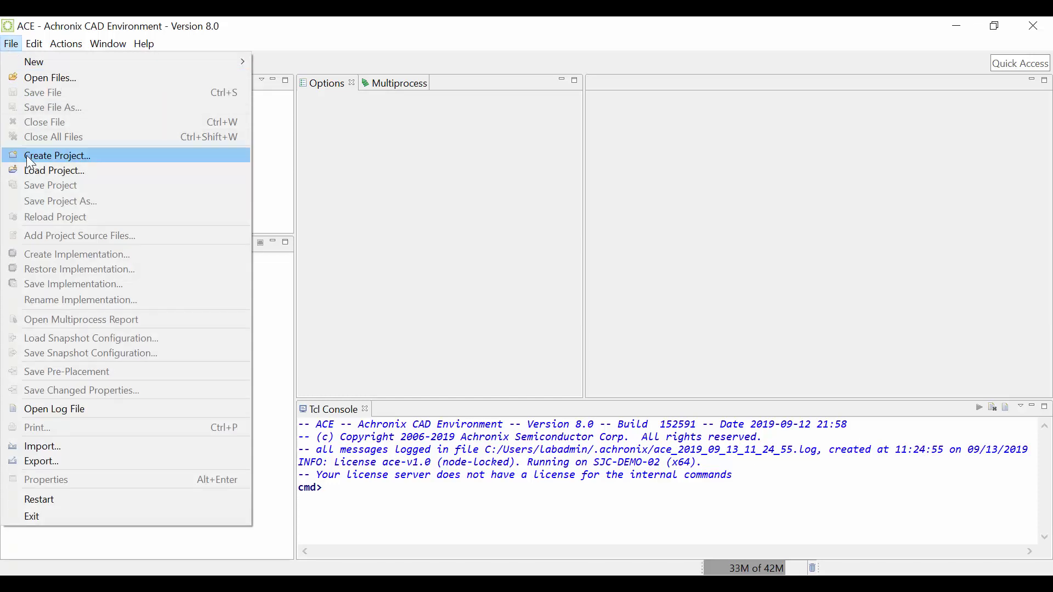
{"action": "left_click", "coordinate": [26, 156]}
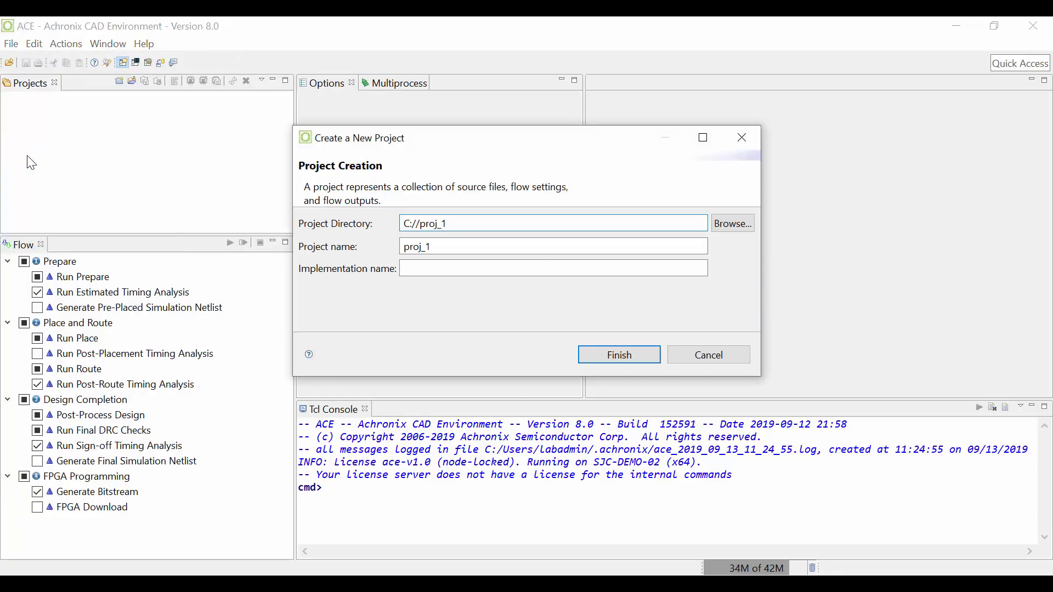
{"action": "left_click", "coordinate": [733, 224]}
{"action": "double_click", "coordinate": [482, 230]}
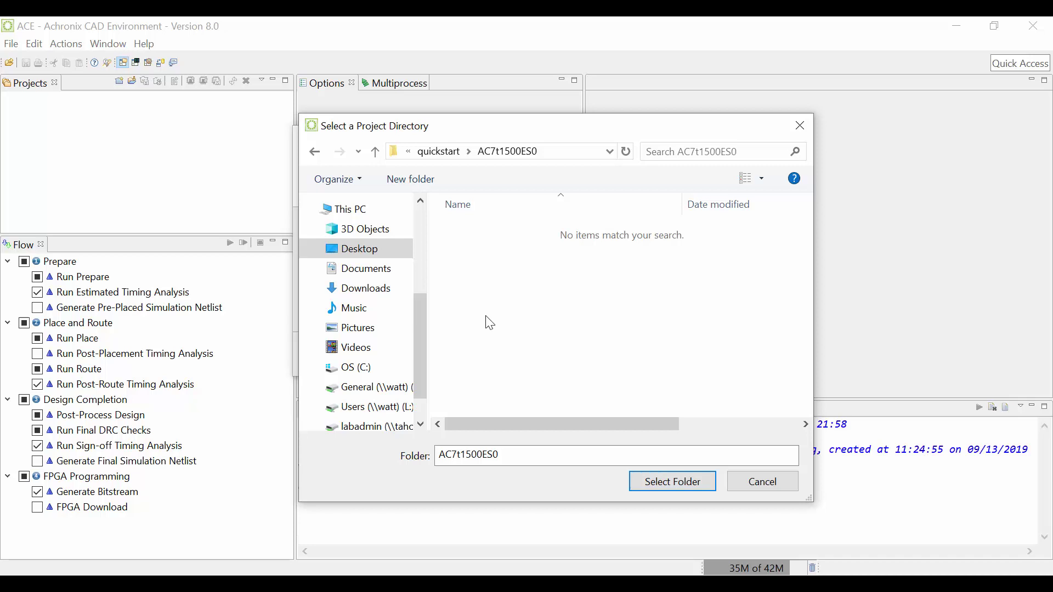
{"action": "left_click", "coordinate": [708, 482]}
{"action": "double_click", "coordinate": [500, 251]}
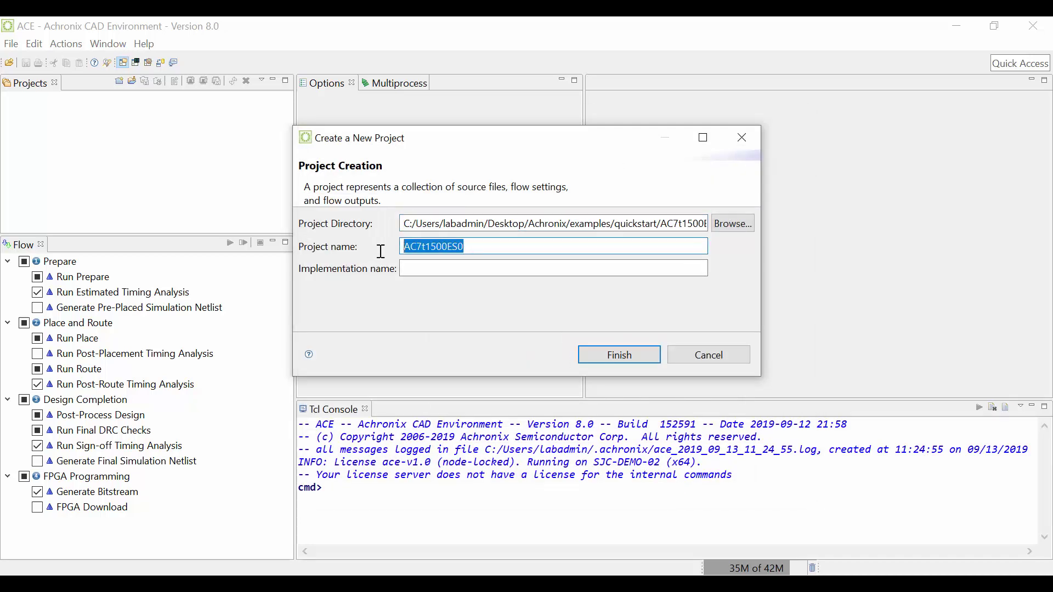
{"action": "type", "text": "quickstart"}
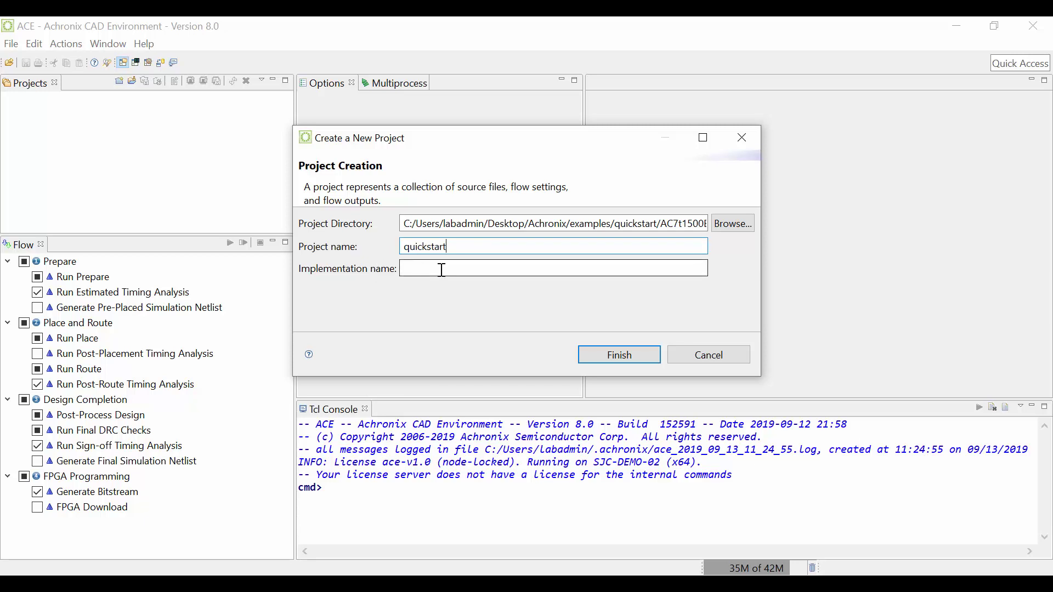
{"action": "left_click", "coordinate": [617, 355]}
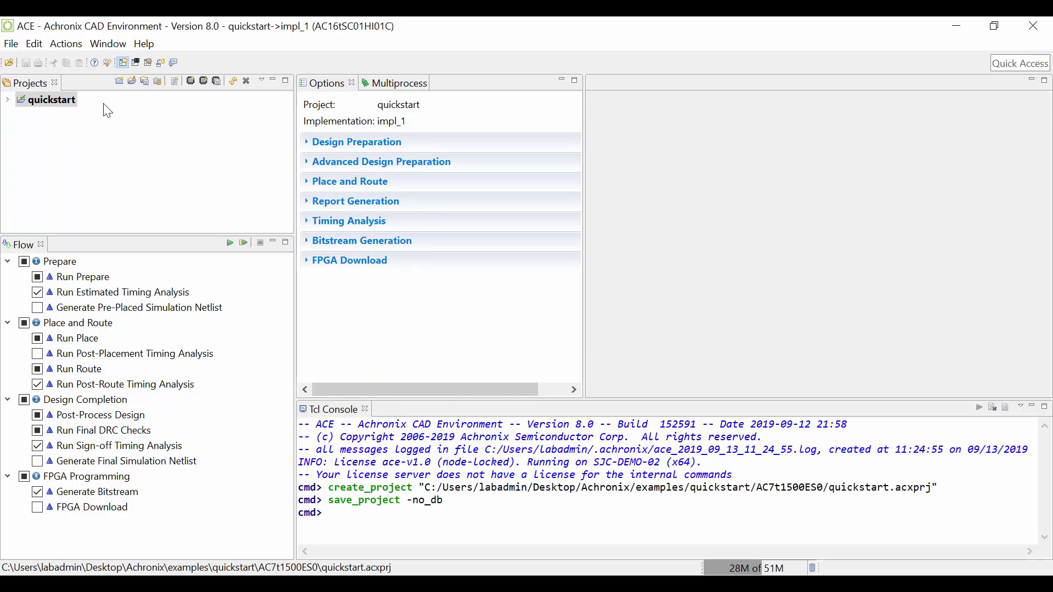
Step: Add the netlist quickstart.vma to the quickstart project
{"action": "left_click", "coordinate": [176, 83]}
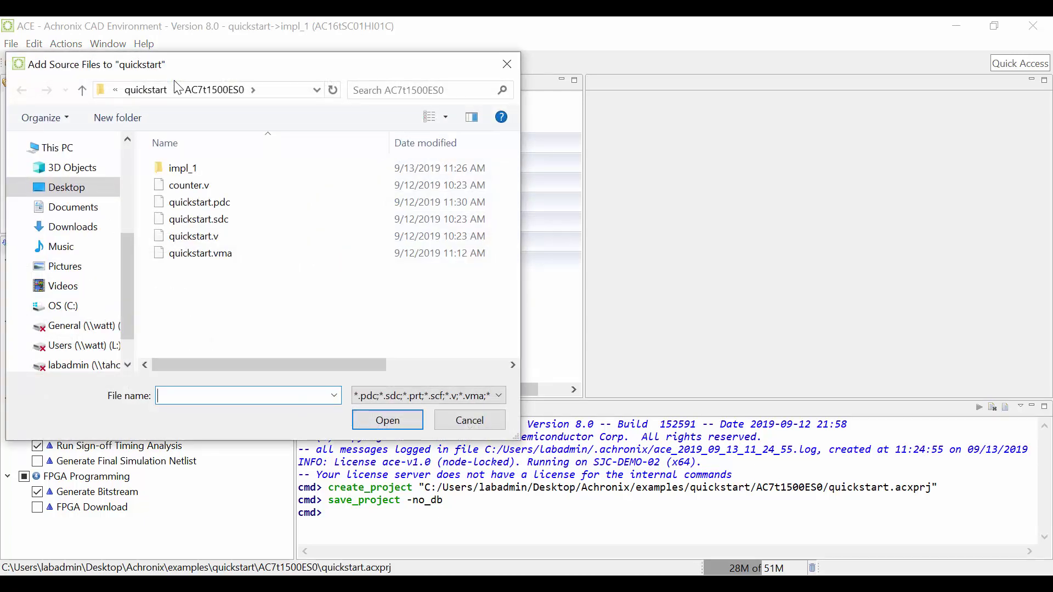
{"action": "left_click", "coordinate": [225, 259]}
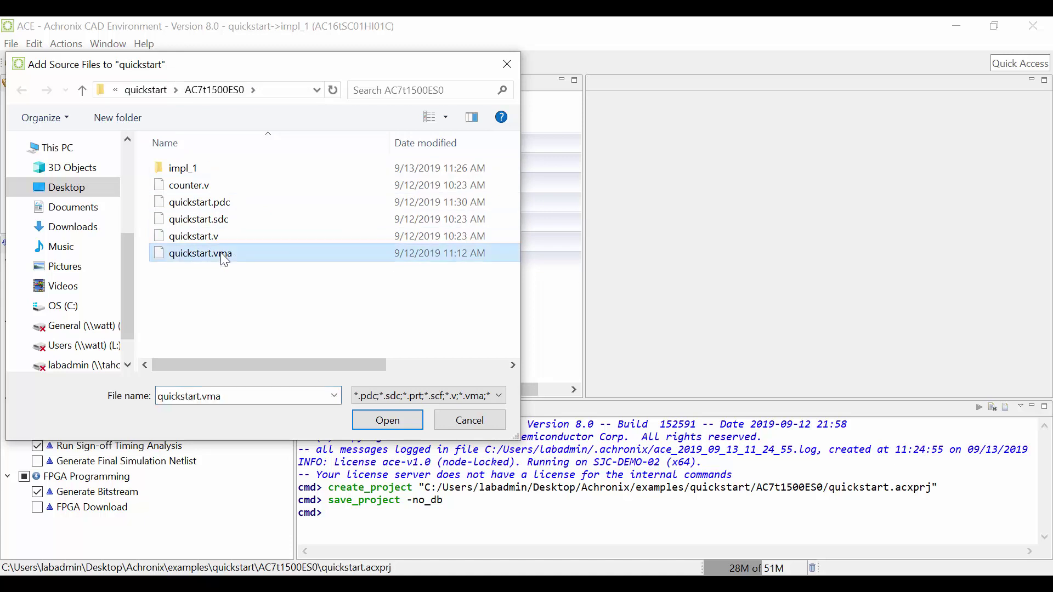
{"action": "left_click", "coordinate": [384, 423]}
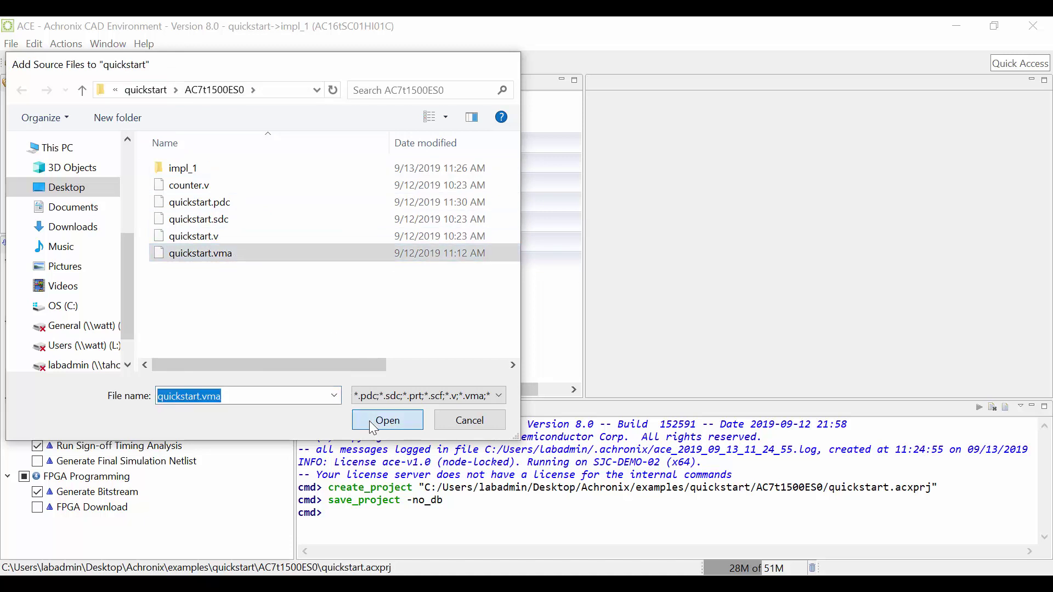
{"action": "left_click", "coordinate": [8, 100]}
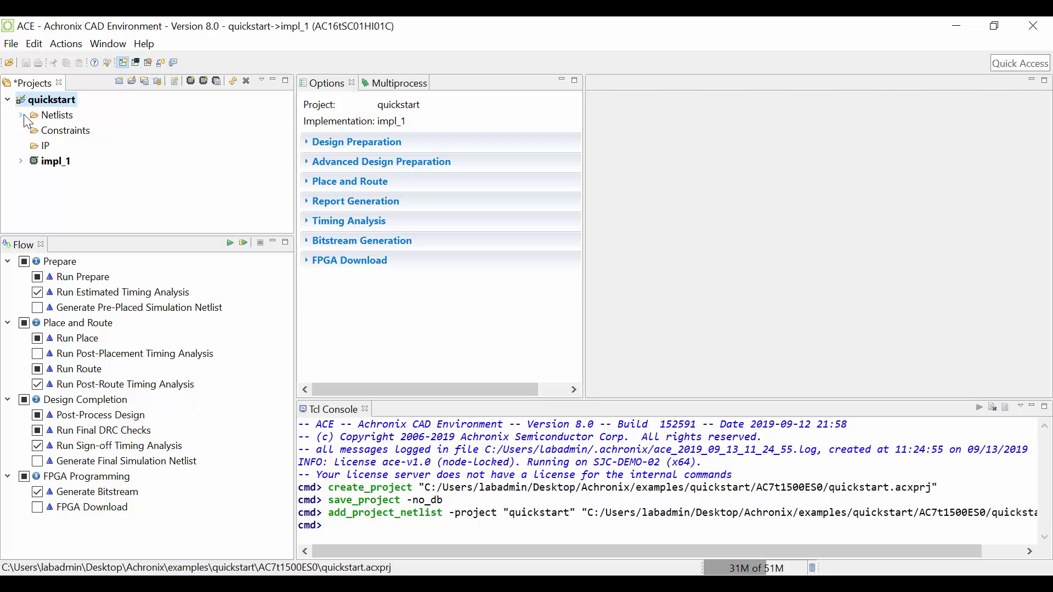
{"action": "left_click", "coordinate": [21, 115]}
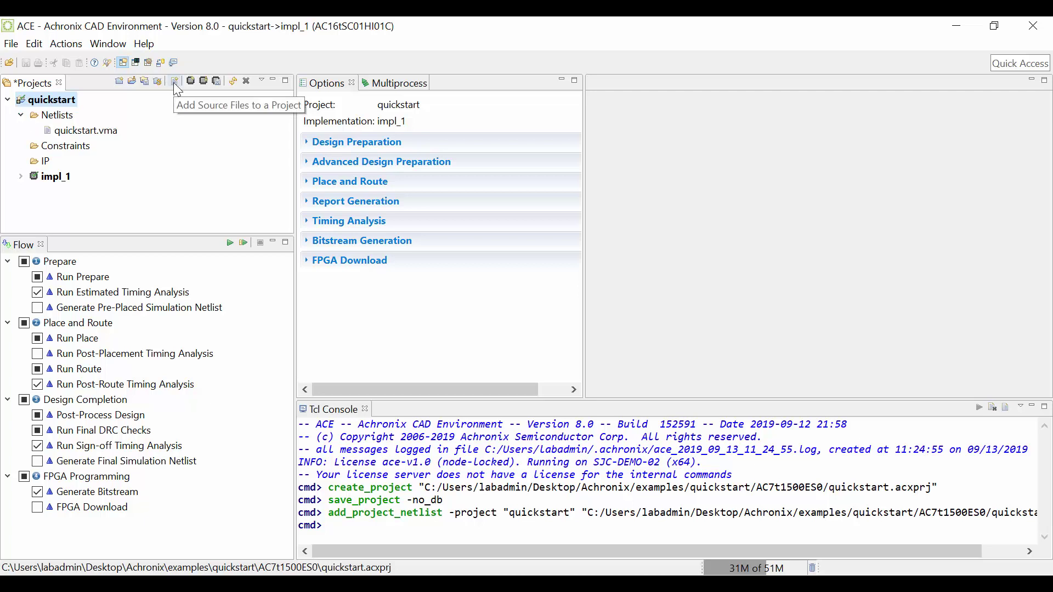
Step: Add constraint files quickstart.sdc and quickstart.pdc to the project
{"action": "left_click", "coordinate": [176, 82]}
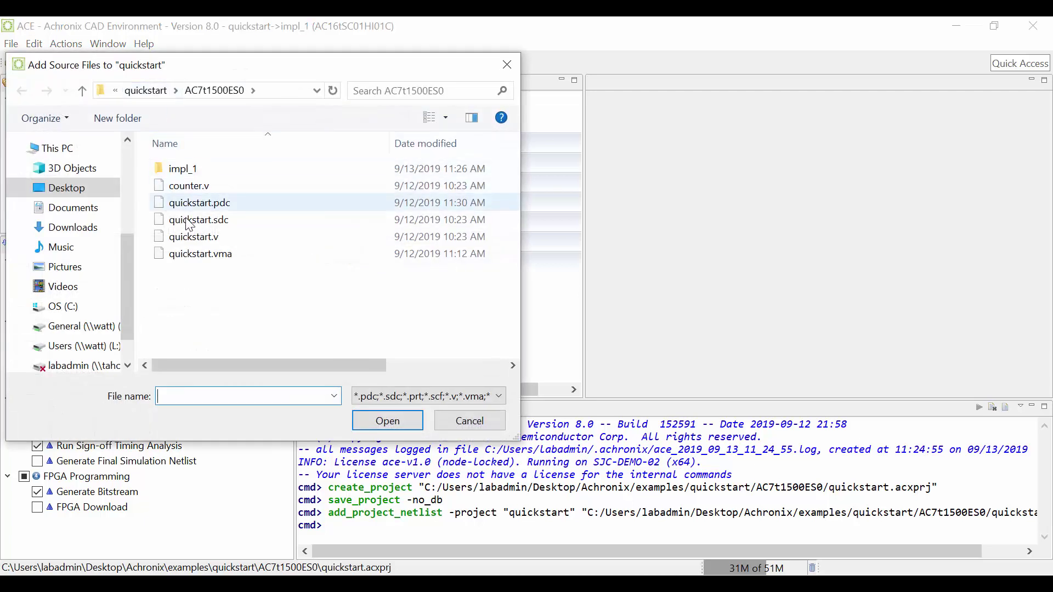
{"action": "left_click", "coordinate": [189, 222]}
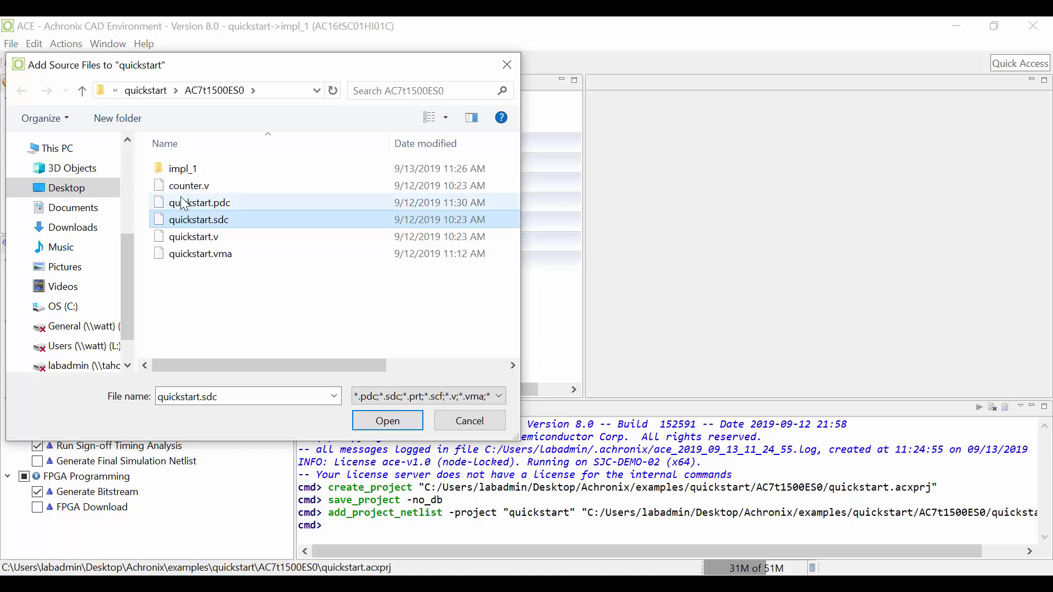
{"action": "left_click", "coordinate": [181, 203], "text": "ctrl"}
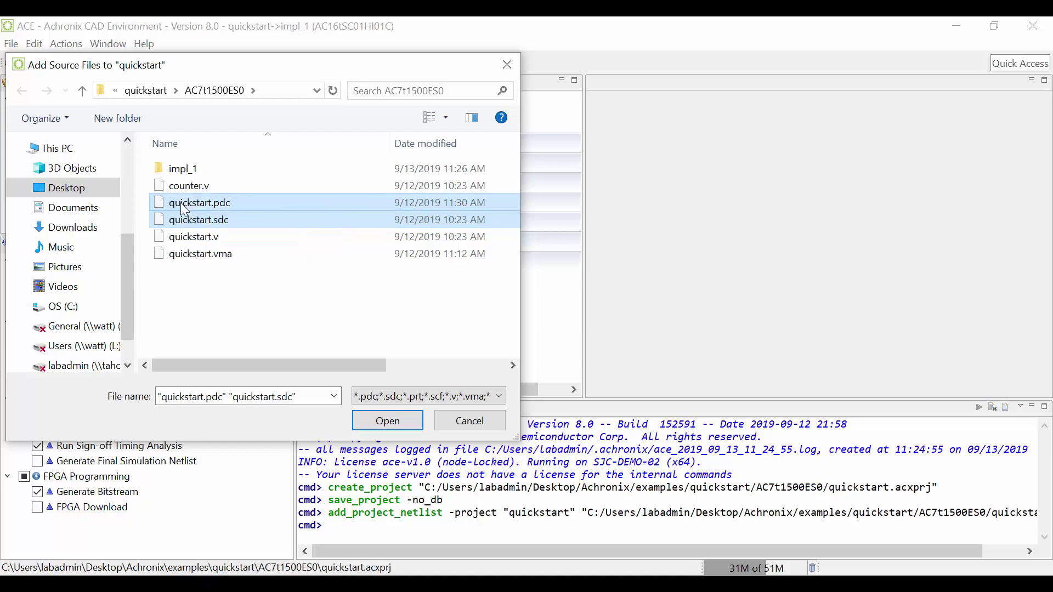
{"action": "left_click", "coordinate": [388, 421]}
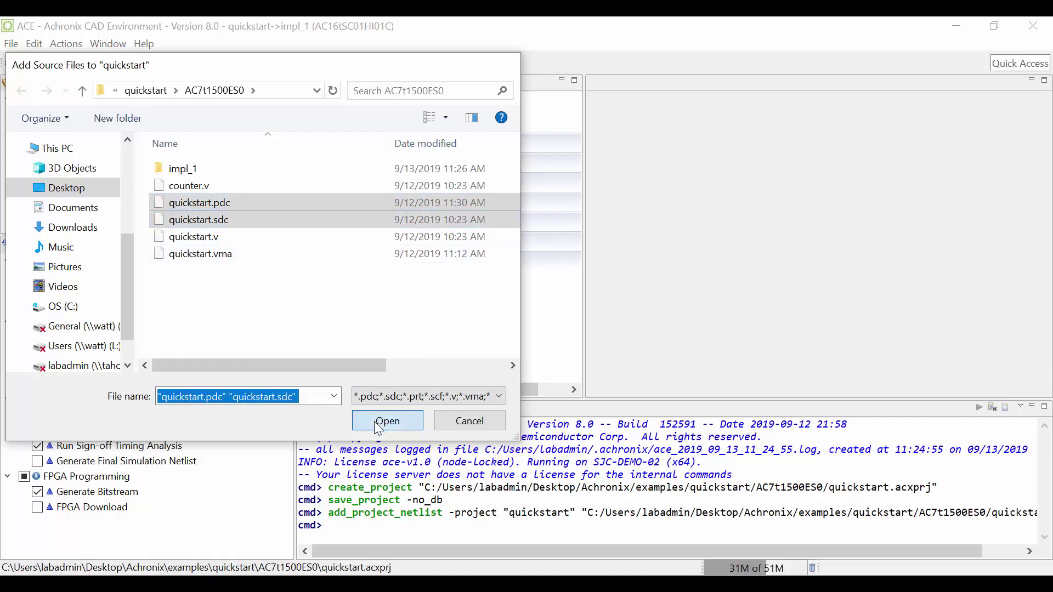
{"action": "left_click", "coordinate": [22, 148]}
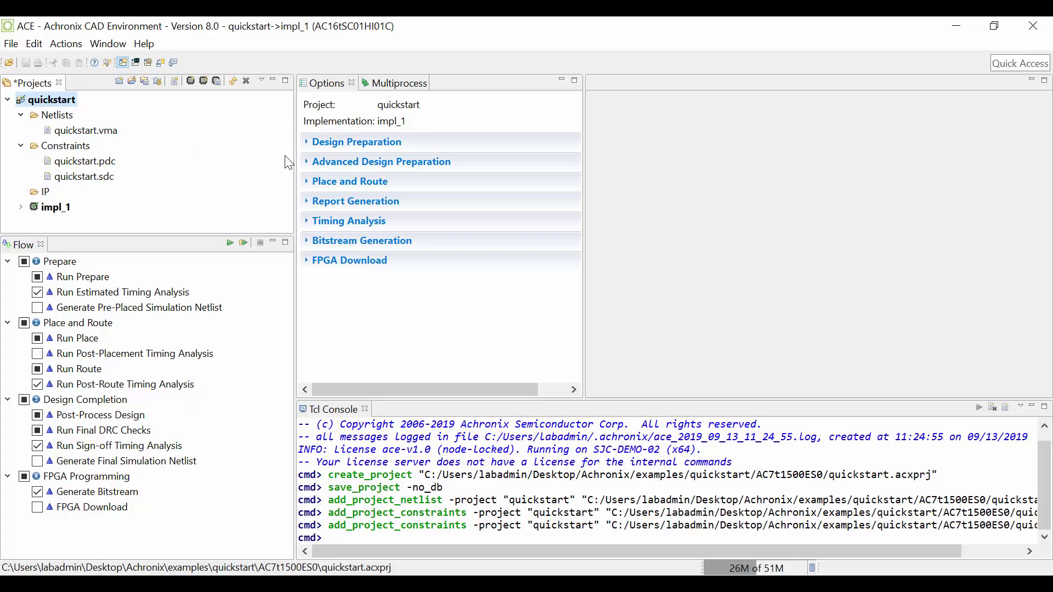
Step: Set impl_1 to AC7t1500ES0, package F53A0, speed C2, core voltage 0.85, Normal flow mode
{"action": "left_click", "coordinate": [309, 145]}
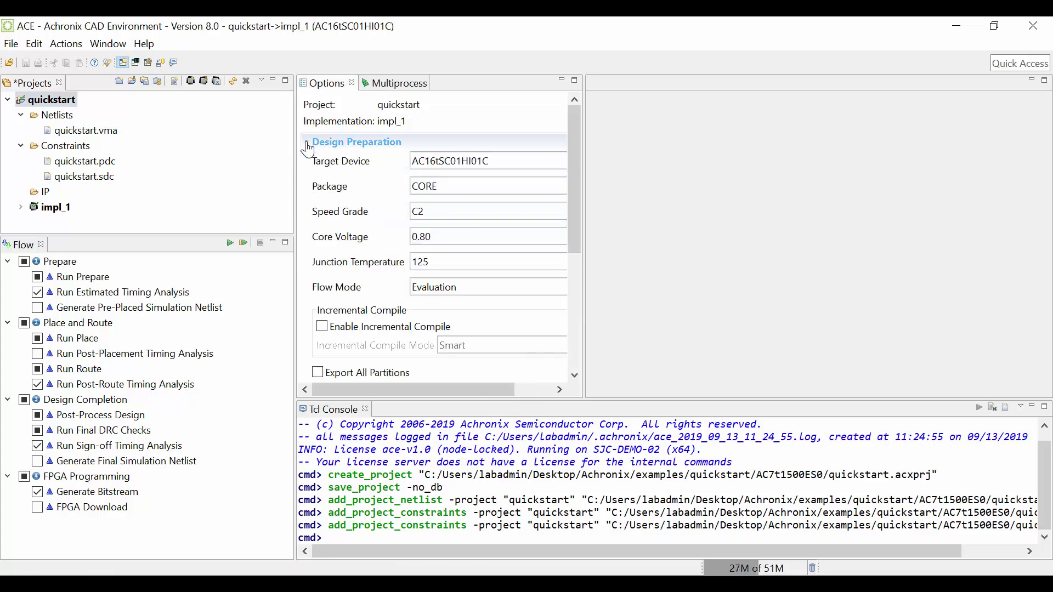
{"action": "left_click", "coordinate": [475, 163]}
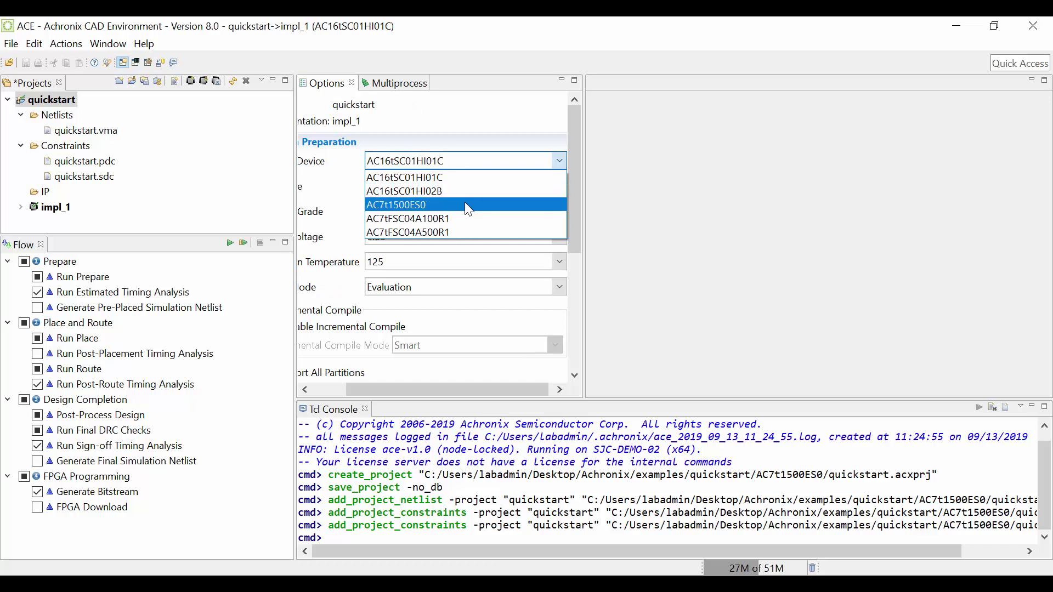
{"action": "left_click", "coordinate": [469, 205]}
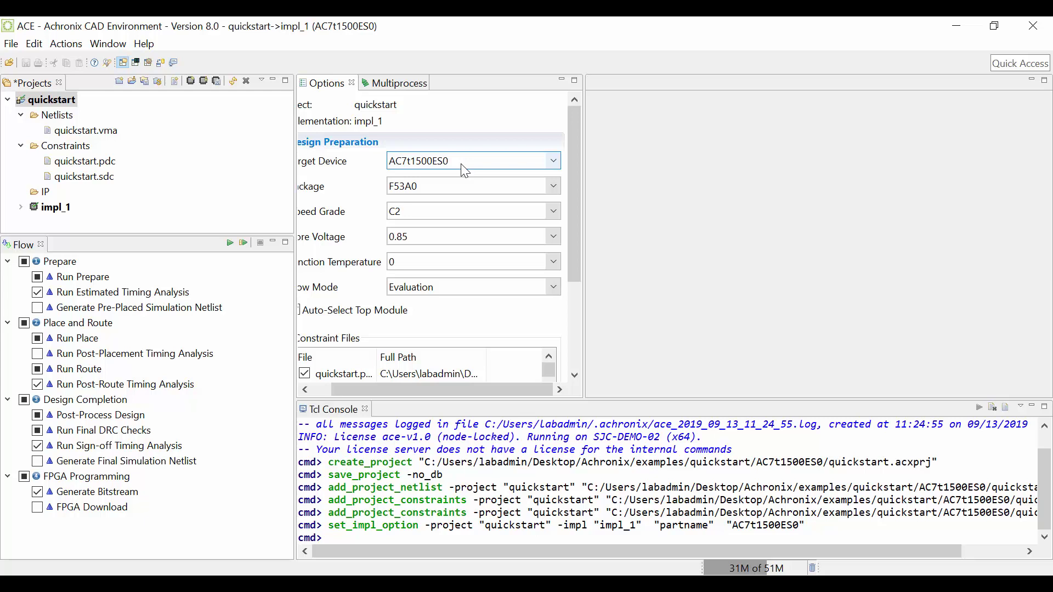
{"action": "left_click", "coordinate": [466, 188]}
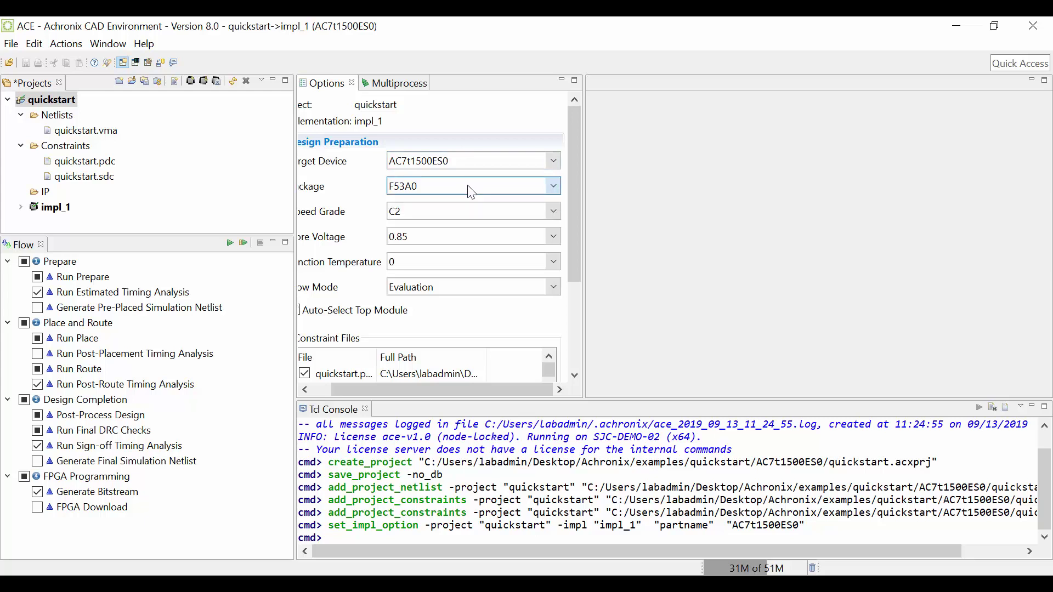
{"action": "left_click", "coordinate": [472, 218]}
{"action": "left_click", "coordinate": [469, 213]}
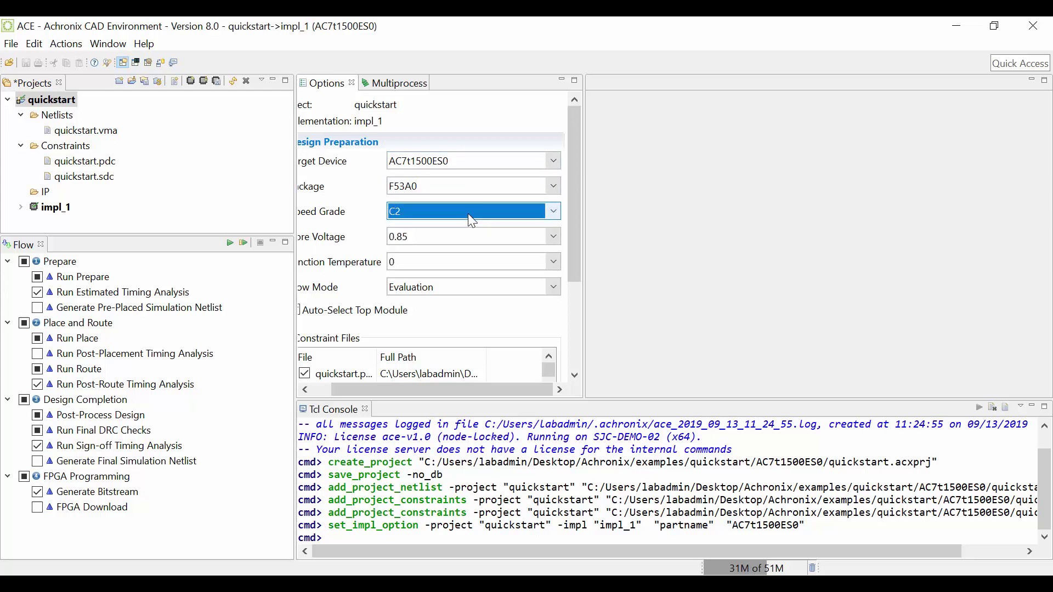
{"action": "left_click", "coordinate": [604, 236]}
{"action": "left_click", "coordinate": [604, 238]}
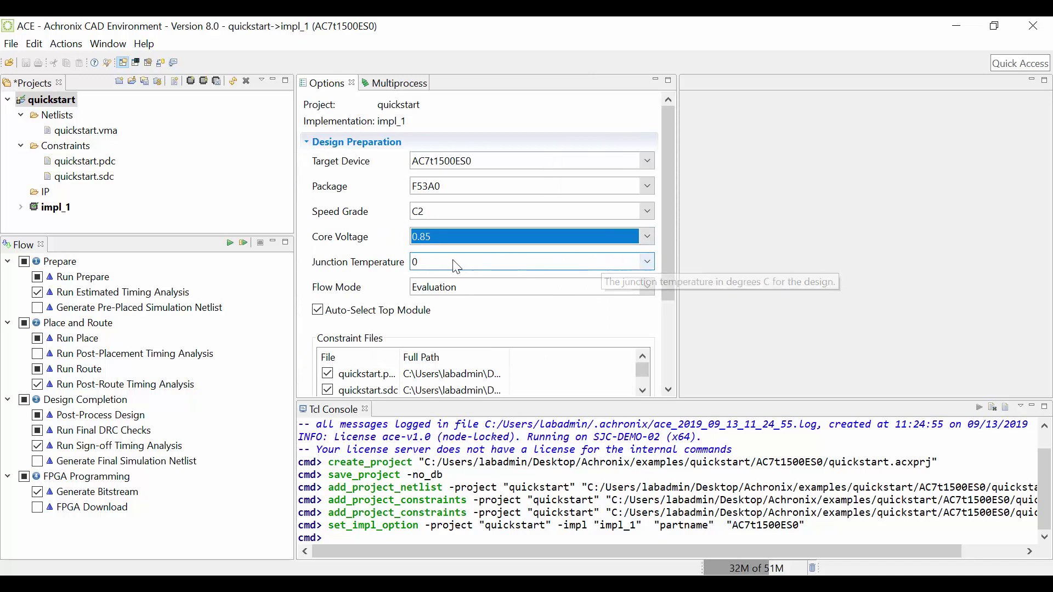
{"action": "left_click", "coordinate": [491, 289]}
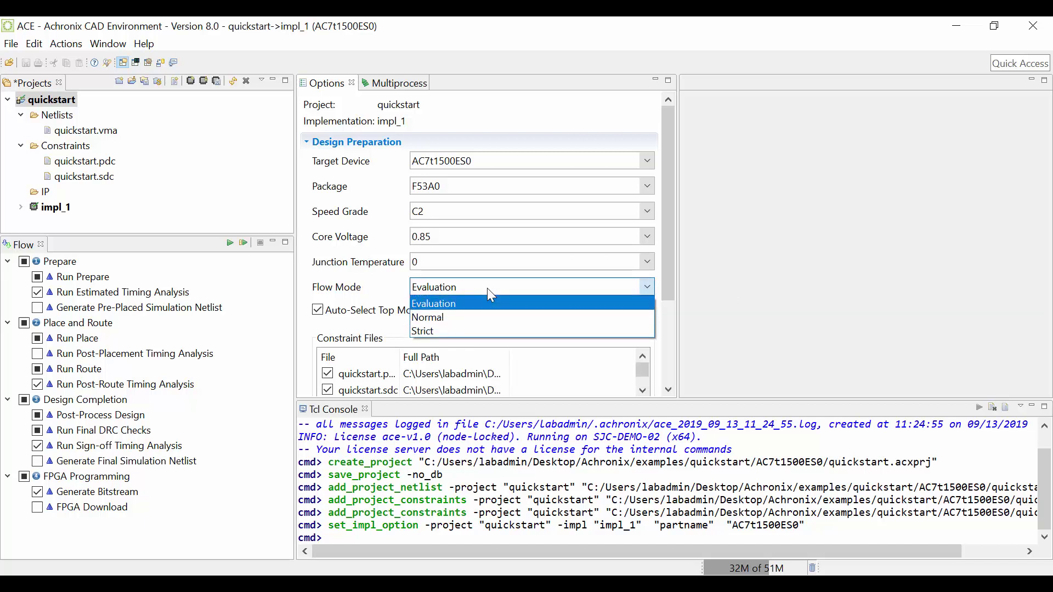
{"action": "left_click", "coordinate": [491, 319]}
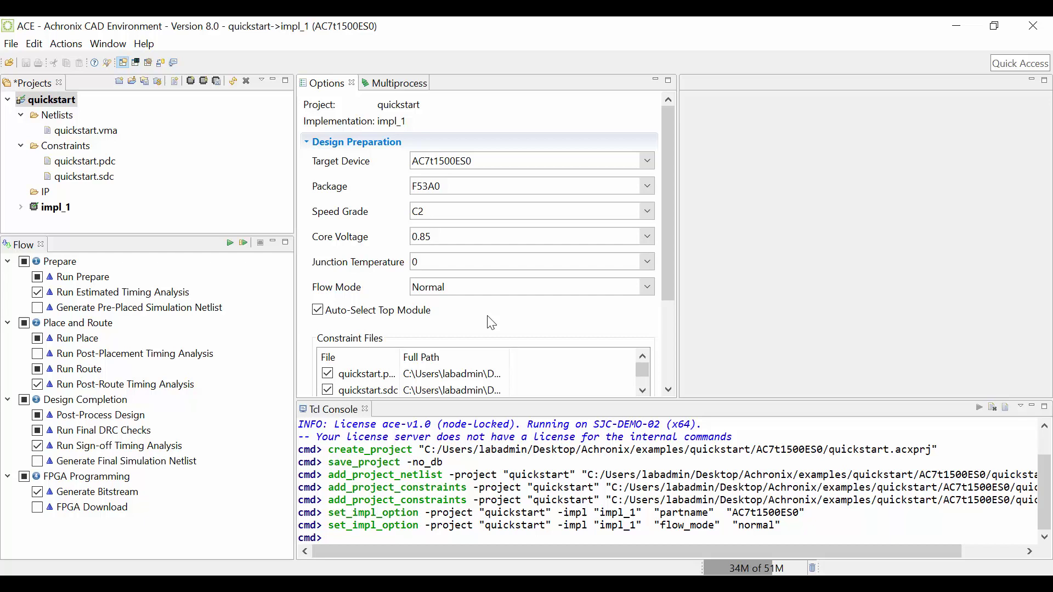
Step: Start the quickstart impl_1 implementation flow with Run Flow
{"action": "left_click", "coordinate": [228, 243]}
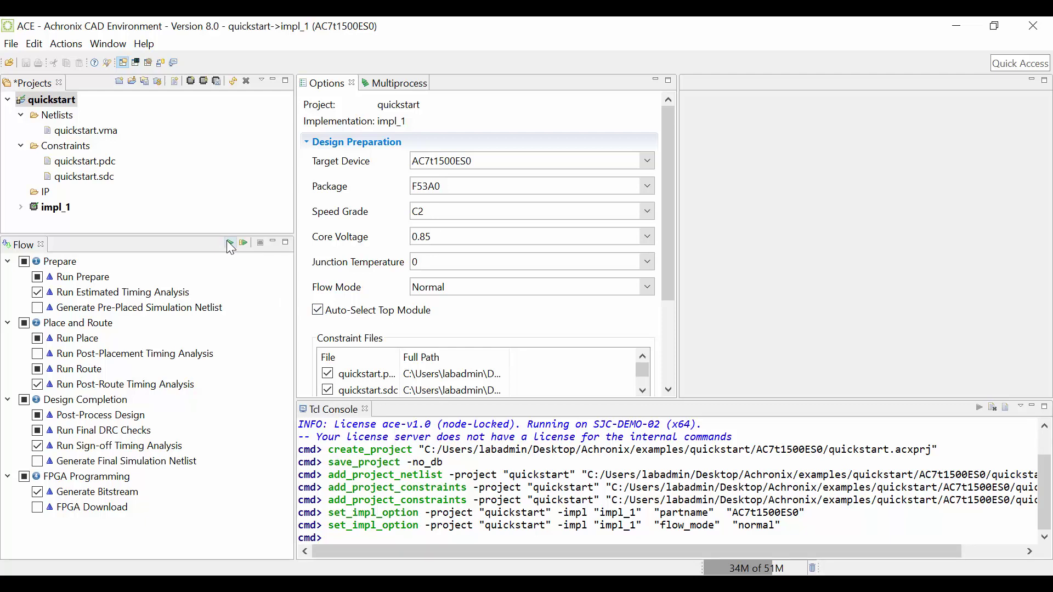